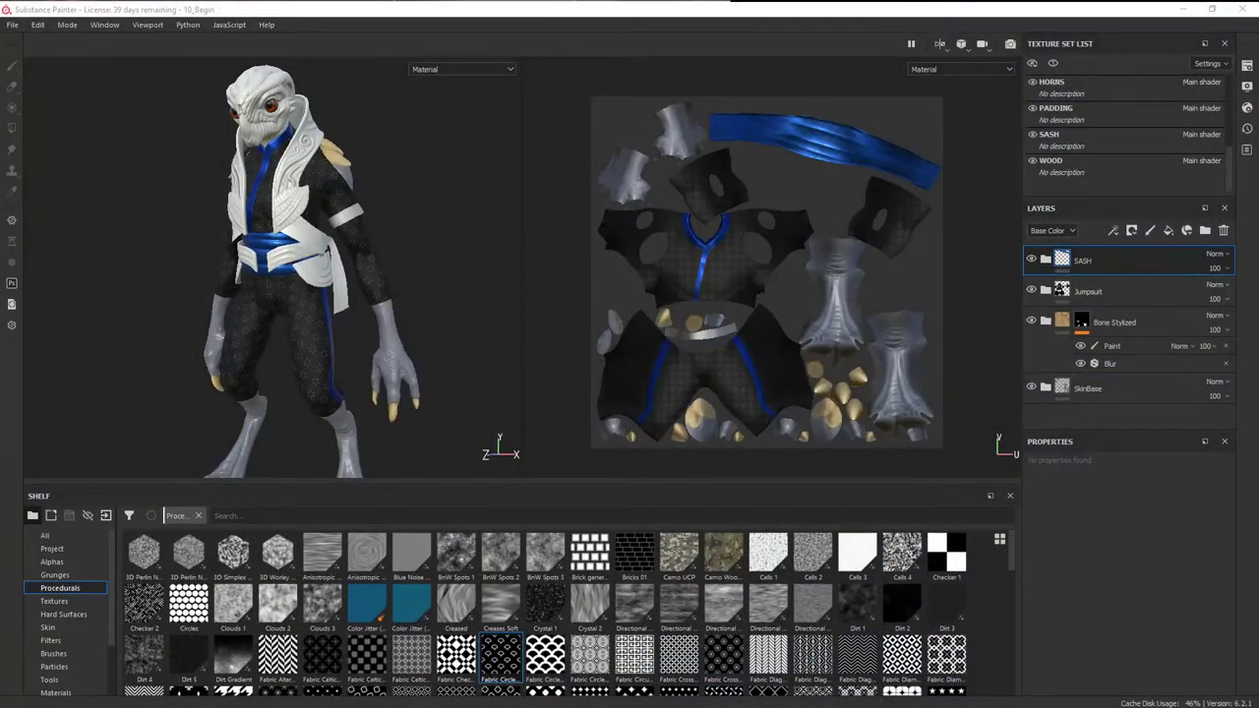
Make the SASH texture set active for editing
{"action": "mouse_move", "coordinate": [299, 236]}
{"action": "left_mouse_down", "text": "alt"}
{"action": "mouse_move", "coordinate": [442, 245]}
{"action": "mouse_move", "coordinate": [298, 241]}
{"action": "left_mouse_up", "text": "alt"}
{"action": "right_click_drag", "start_coordinate": [349, 239], "coordinate": [552, 293], "text": "alt"}
{"action": "middle_click_drag", "start_coordinate": [293, 235], "coordinate": [267, 282], "text": "alt"}
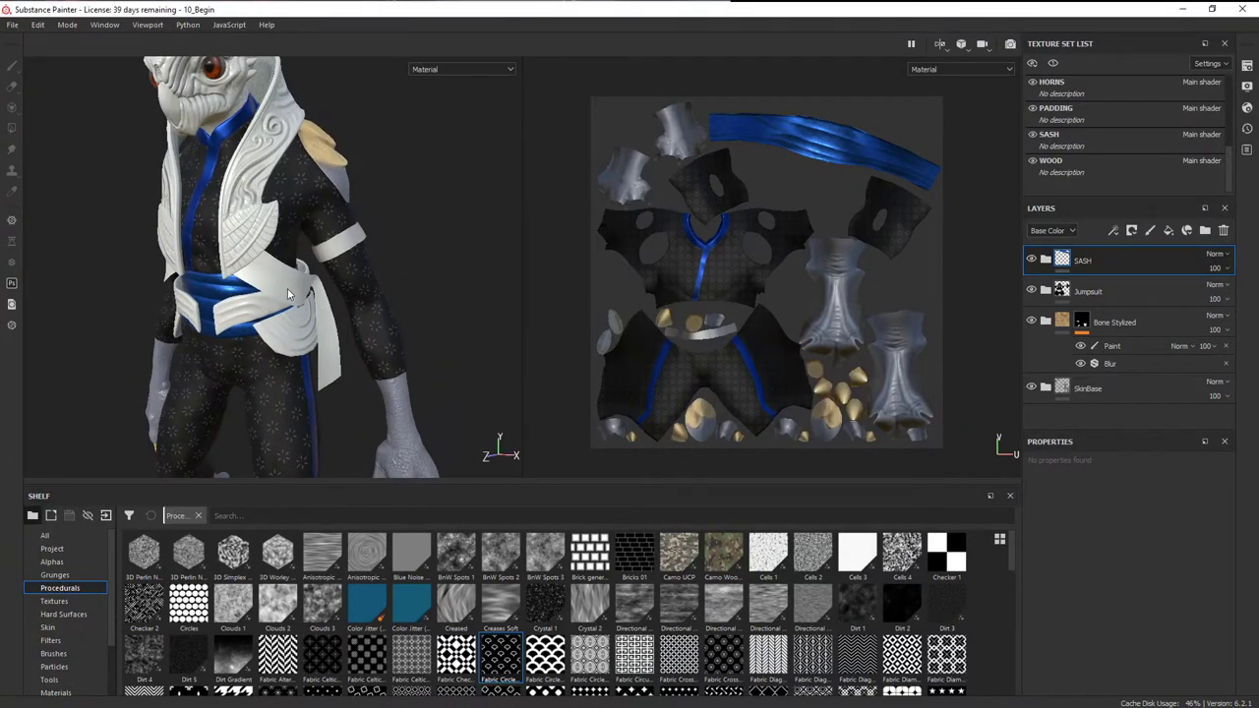
{"action": "left_click", "coordinate": [1098, 140]}
{"action": "key", "text": "1"}
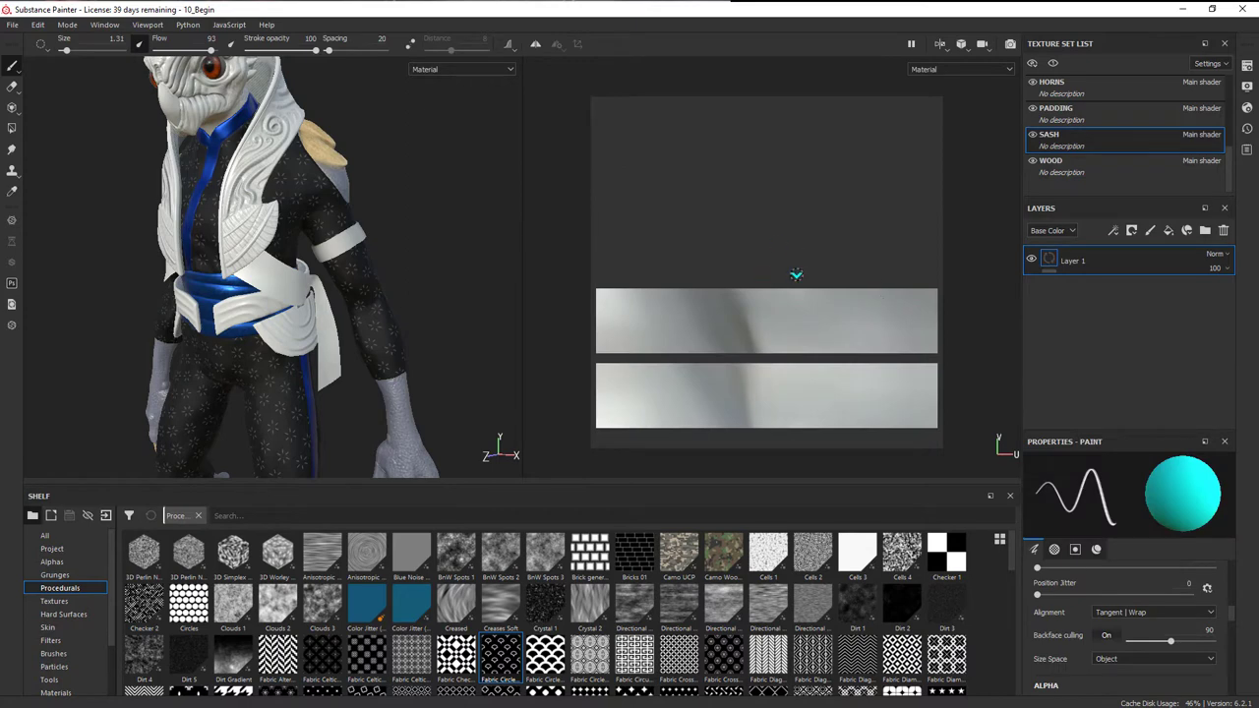
Add a fill layer to the sash and set its base color to dark red (RGB about 0.310, 0, 0)
{"action": "left_click_drag", "start_coordinate": [330, 266], "coordinate": [288, 256], "text": "alt"}
{"action": "right_click_drag", "start_coordinate": [344, 262], "coordinate": [434, 279], "text": "alt"}
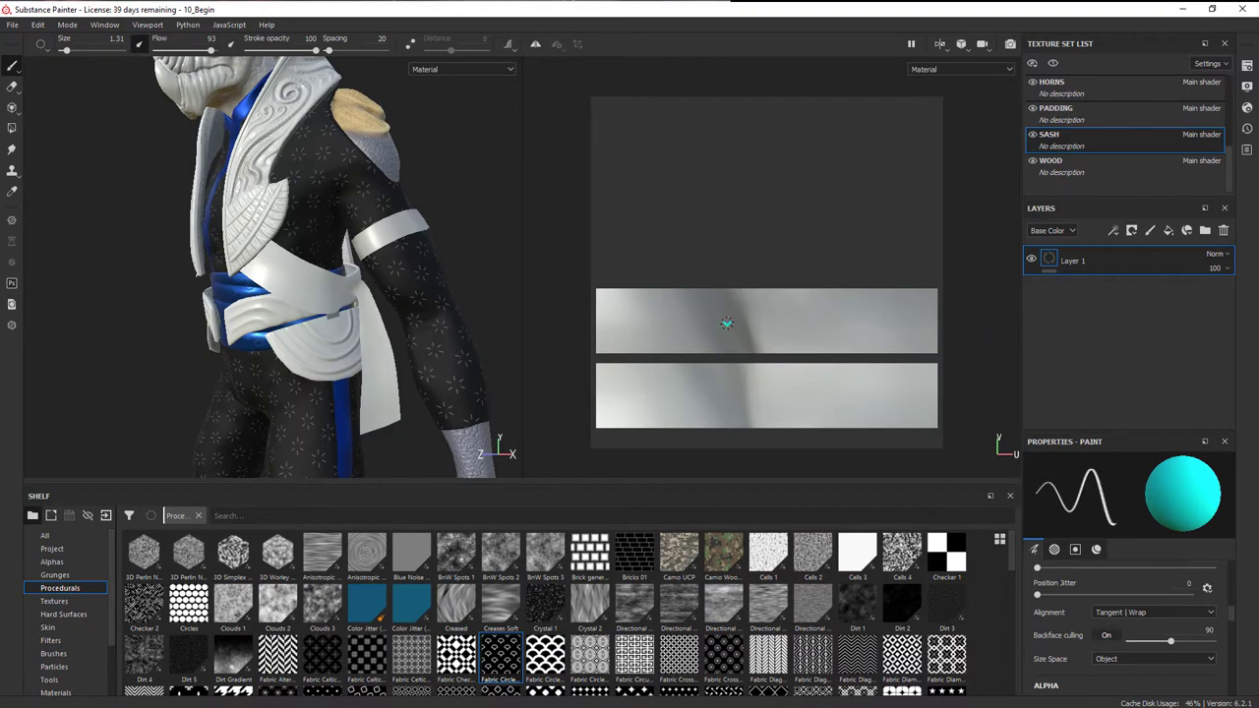
{"action": "left_click_drag", "start_coordinate": [448, 293], "coordinate": [512, 295], "text": "alt"}
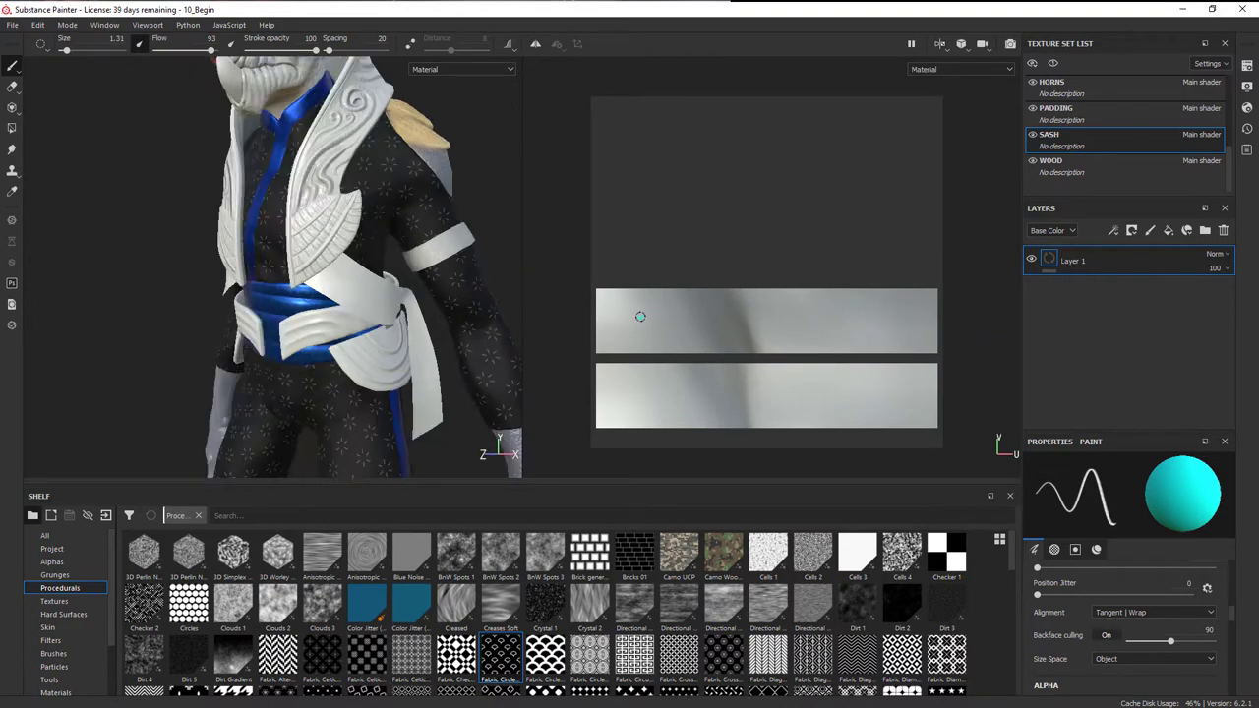
{"action": "left_click_drag", "start_coordinate": [423, 250], "coordinate": [264, 262], "text": "alt"}
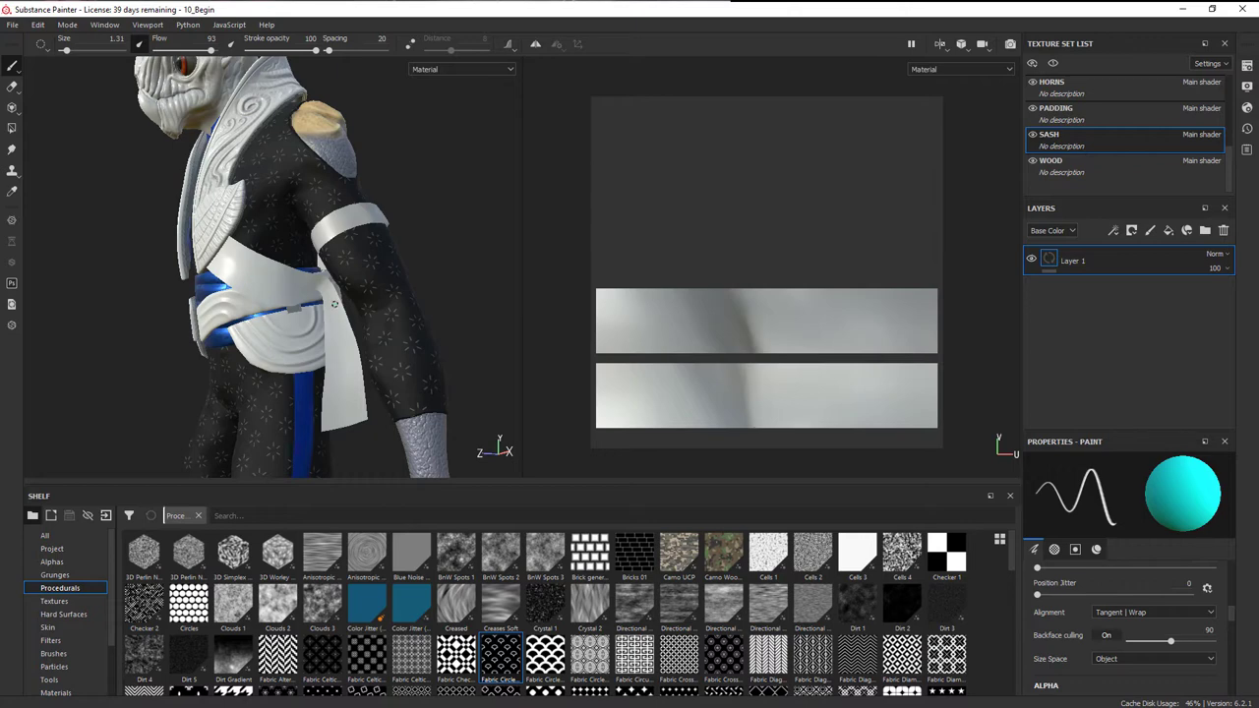
{"action": "left_click_drag", "start_coordinate": [331, 293], "coordinate": [385, 324], "text": "alt"}
{"action": "right_click_drag", "start_coordinate": [392, 332], "coordinate": [402, 304], "text": "alt"}
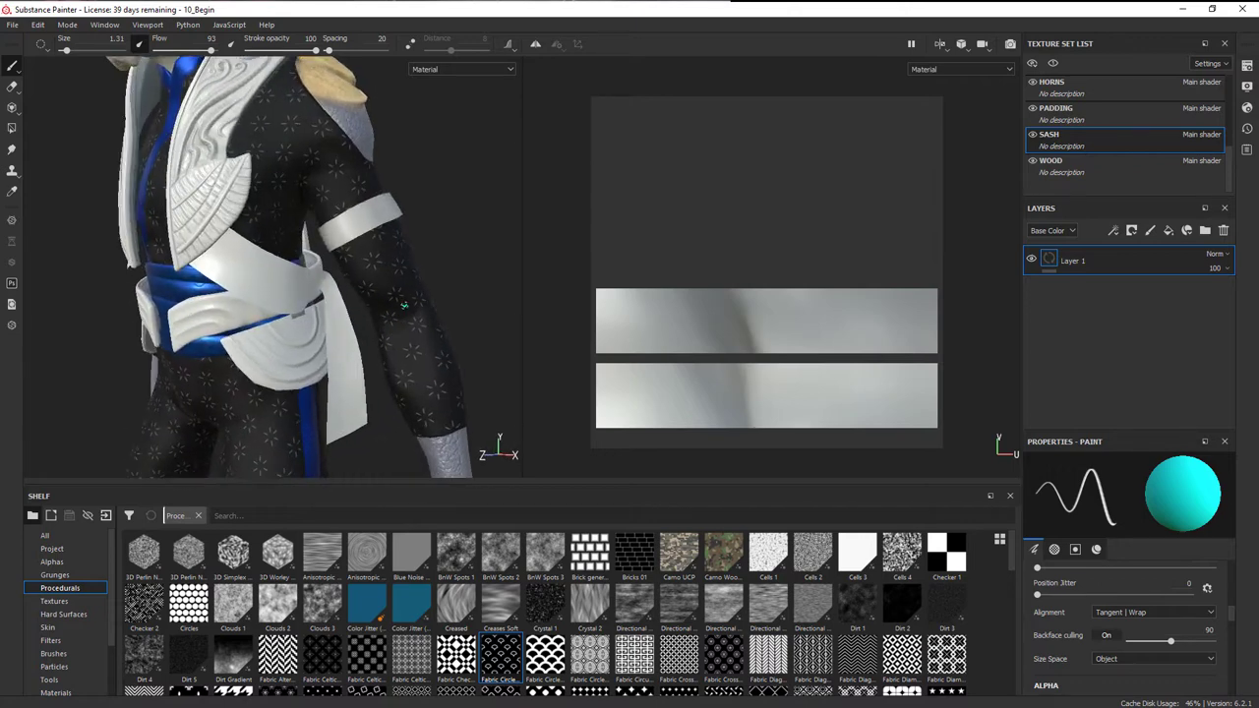
{"action": "middle_click_drag", "start_coordinate": [402, 304], "coordinate": [416, 296], "text": "alt"}
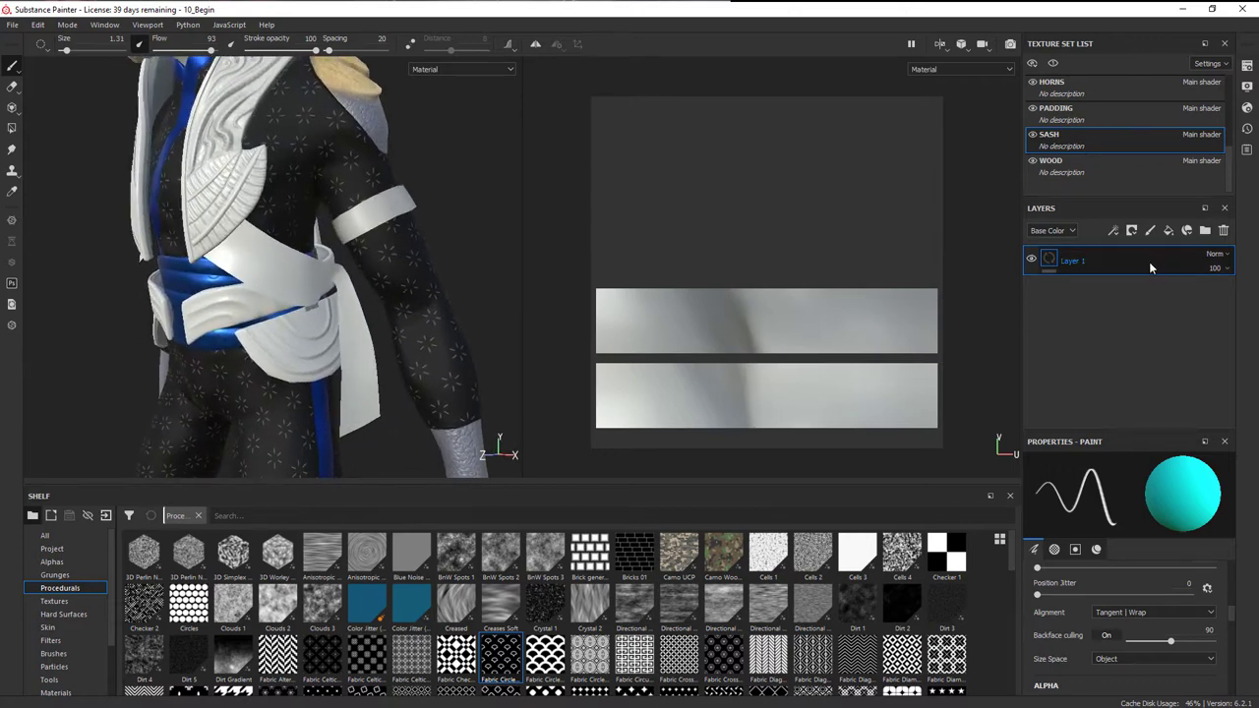
{"action": "left_click", "coordinate": [1168, 232]}
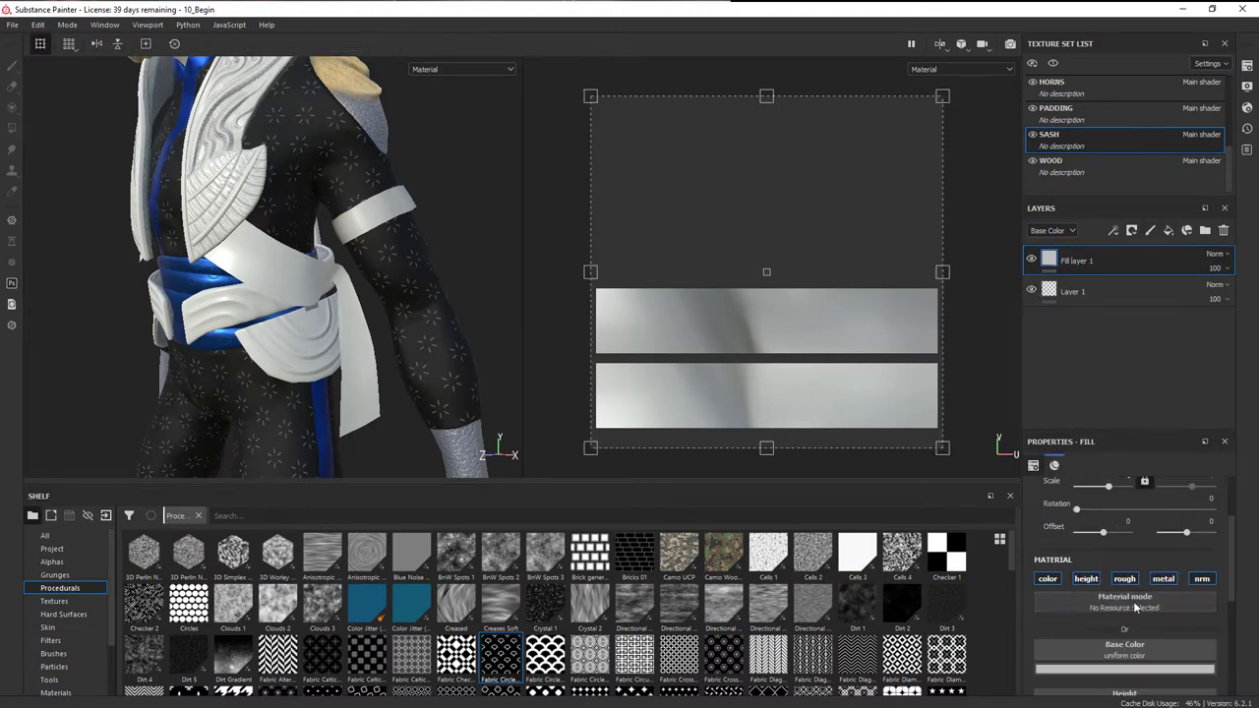
{"action": "left_click", "coordinate": [1157, 598]}
{"action": "left_click_drag", "start_coordinate": [1157, 584], "coordinate": [1181, 579]}
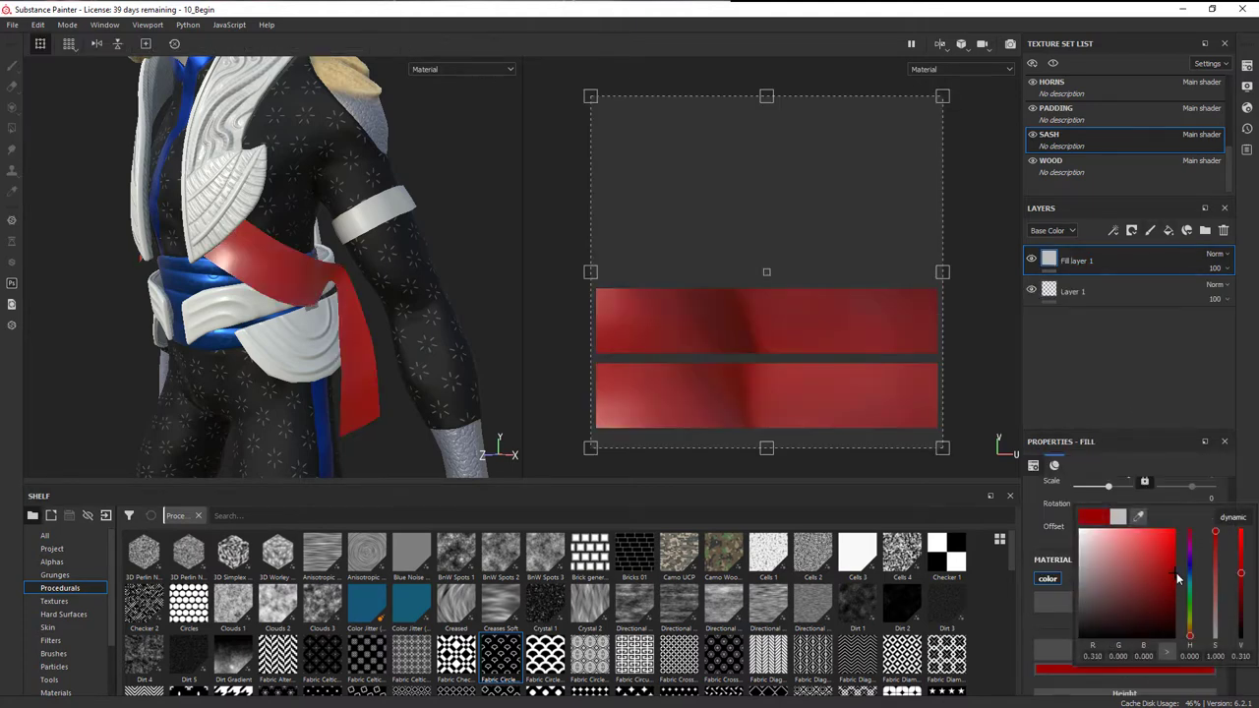
Set the red fill layer's metallic value to about 0.92 and its roughness to about 0.47
{"action": "scroll", "coordinate": [1125, 610], "scroll_direction": "down", "scroll_amount": 5}
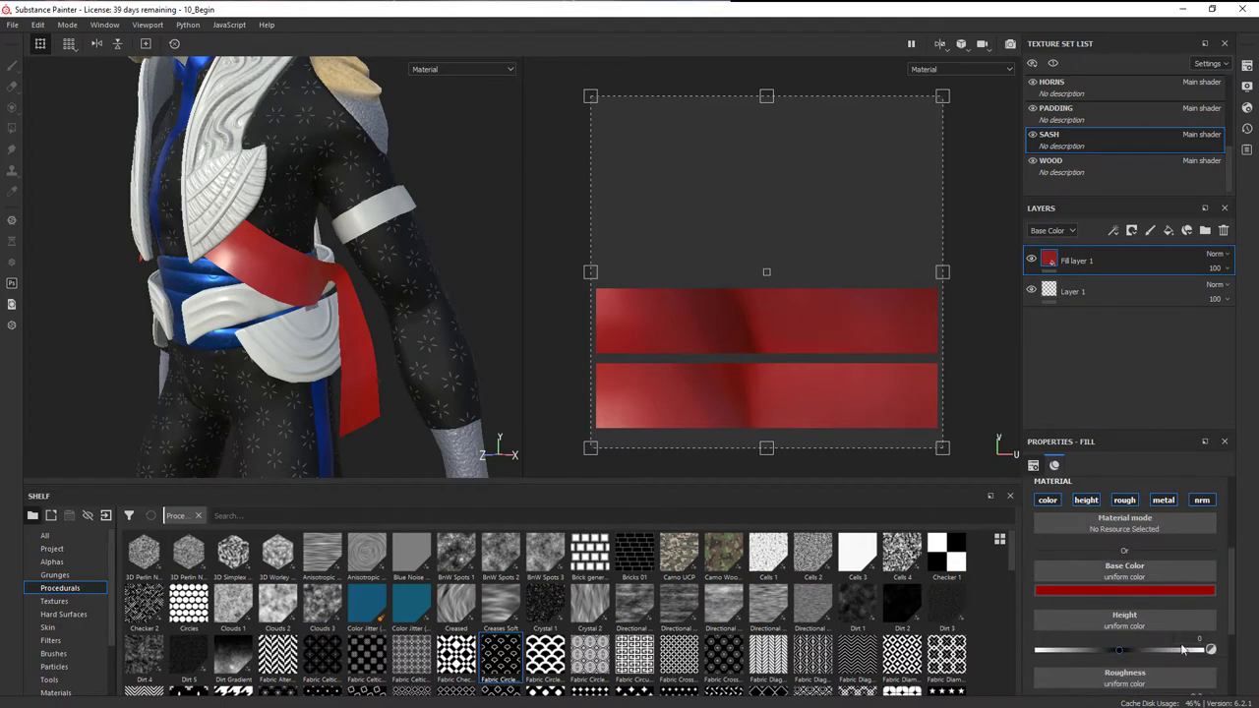
{"action": "left_click_drag", "start_coordinate": [1115, 650], "coordinate": [1194, 661]}
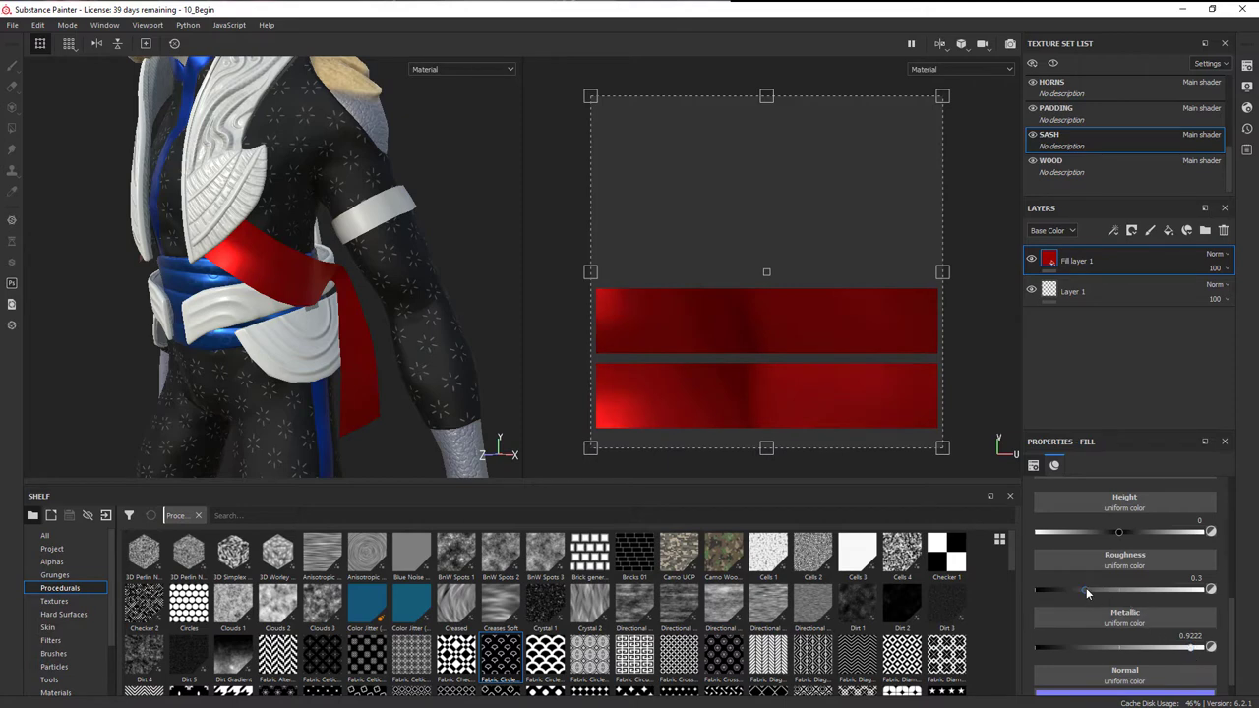
{"action": "left_click_drag", "start_coordinate": [1086, 589], "coordinate": [1115, 600]}
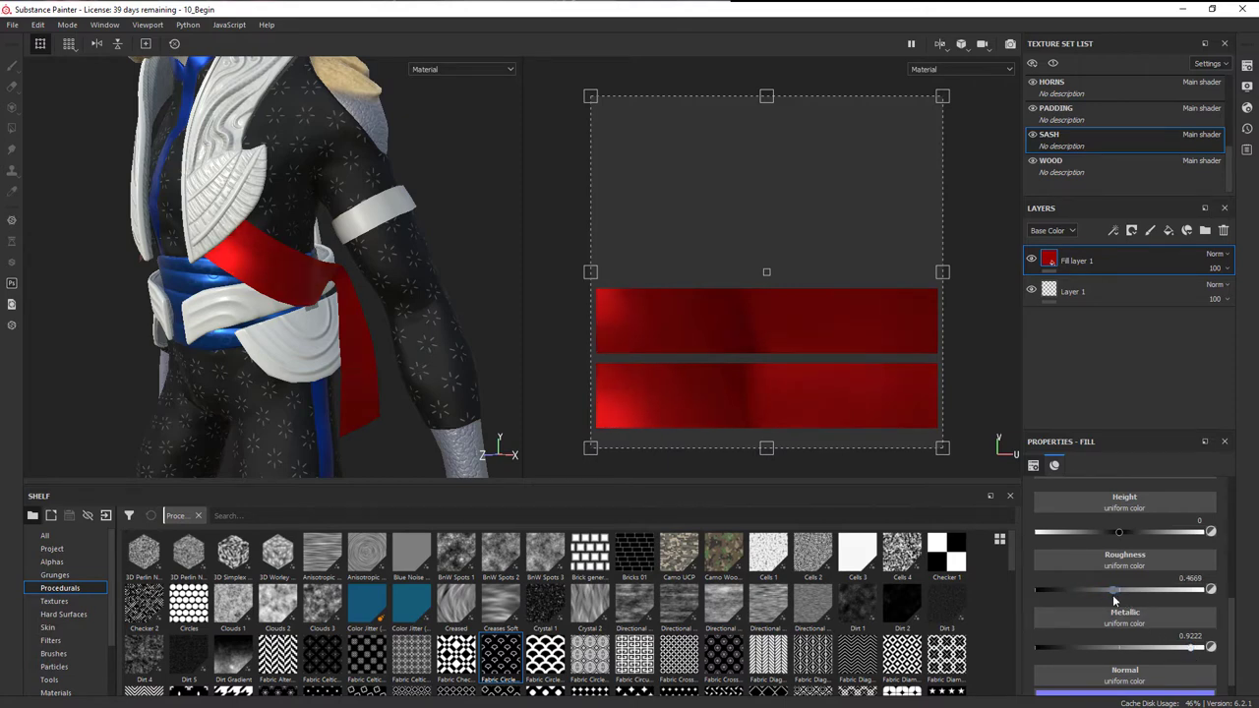
{"action": "left_click_drag", "start_coordinate": [340, 295], "coordinate": [247, 218], "text": "alt"}
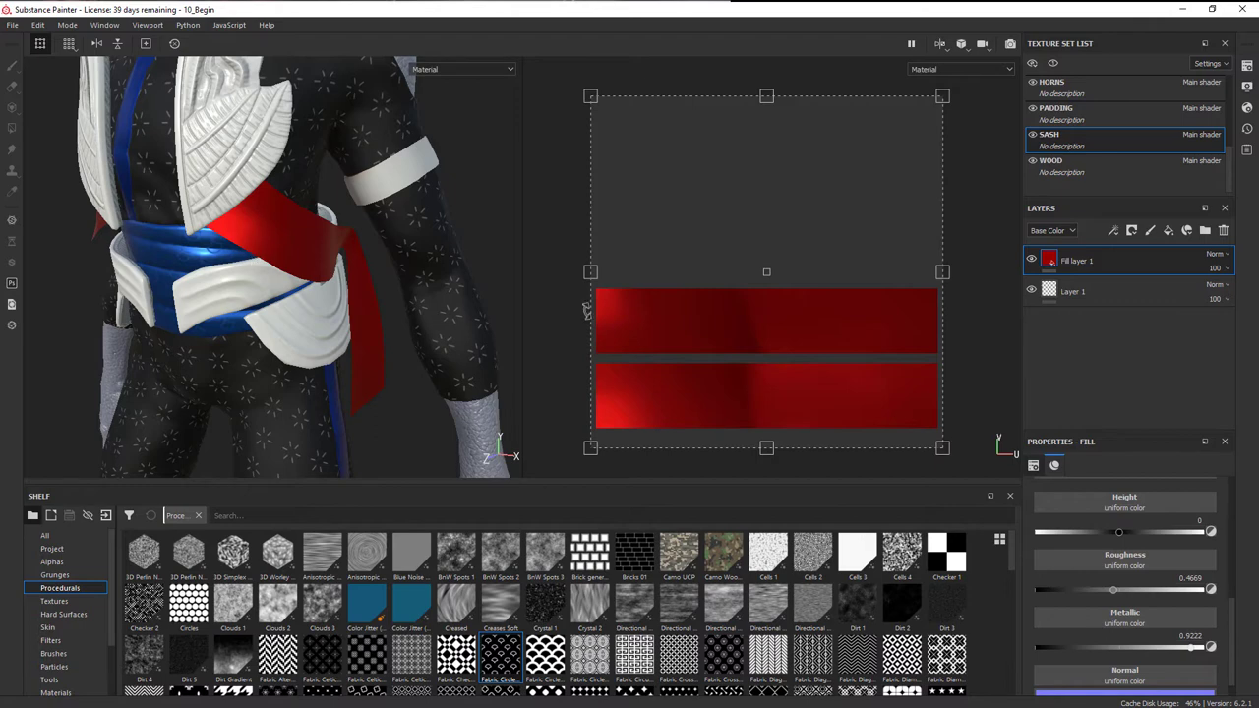
Apply the Stripes procedural to the height channel of the sash's red fill layer
{"action": "scroll", "coordinate": [964, 629], "scroll_direction": "down", "scroll_amount": 5}
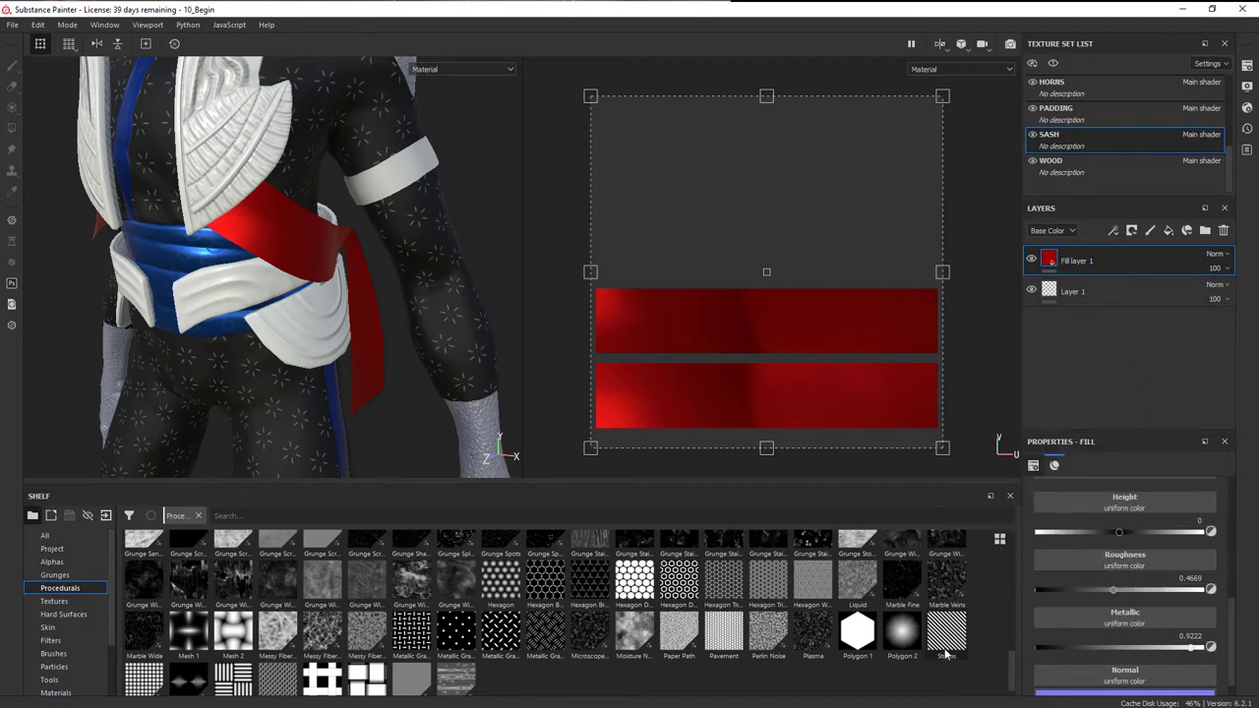
{"action": "left_click_drag", "start_coordinate": [947, 637], "coordinate": [1125, 504]}
{"action": "left_click_drag", "start_coordinate": [396, 327], "coordinate": [335, 330], "text": "alt"}
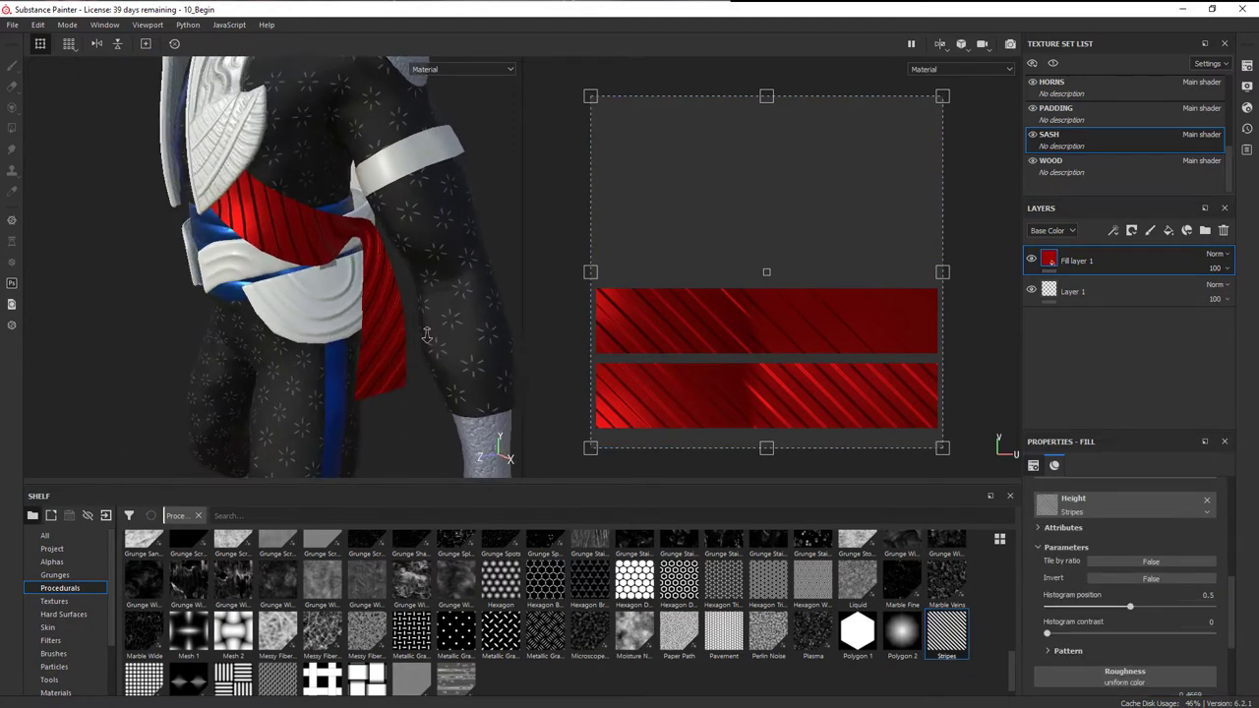
{"action": "scroll", "coordinate": [374, 325], "scroll_direction": "up", "scroll_amount": 2}
{"action": "middle_click_drag", "start_coordinate": [384, 324], "coordinate": [396, 323], "text": "alt"}
{"action": "left_click_drag", "start_coordinate": [395, 323], "coordinate": [396, 323], "text": "alt"}
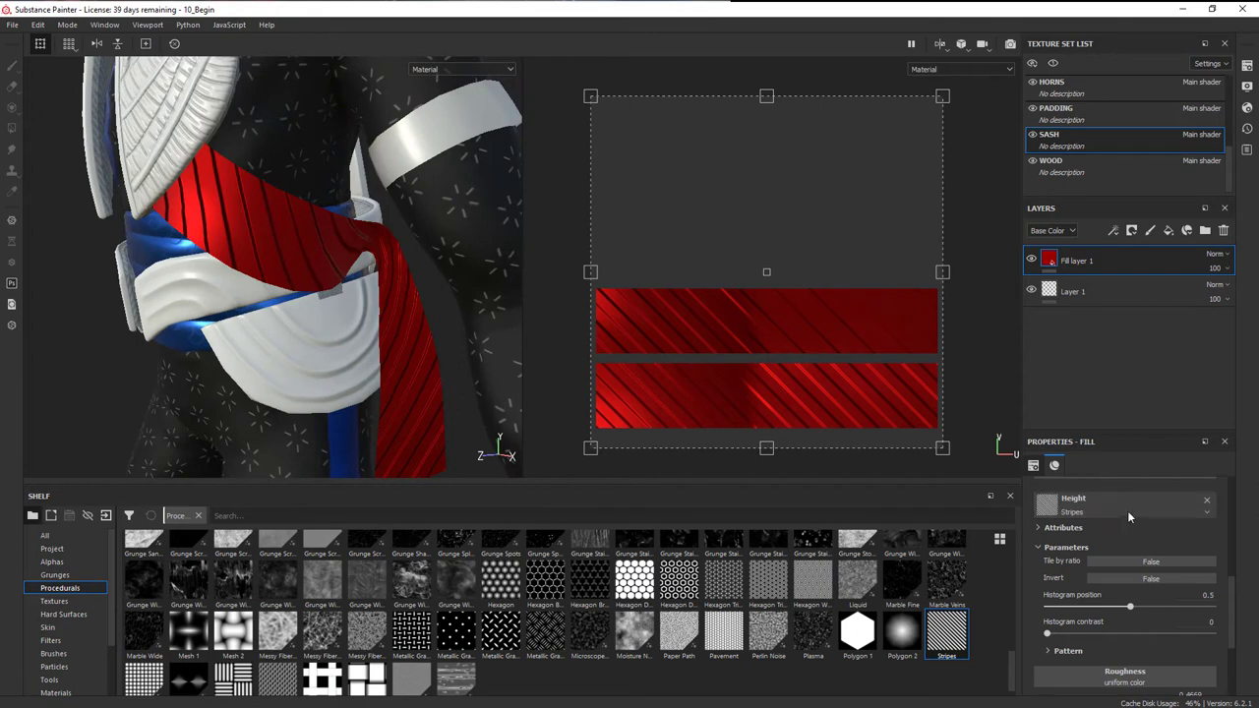
Set the Stripes pattern to 19 stripes, width 0.42, softness 0.29 and shift 0 so it runs along the sash
{"action": "scroll", "coordinate": [1232, 597], "scroll_direction": "down", "scroll_amount": 3}
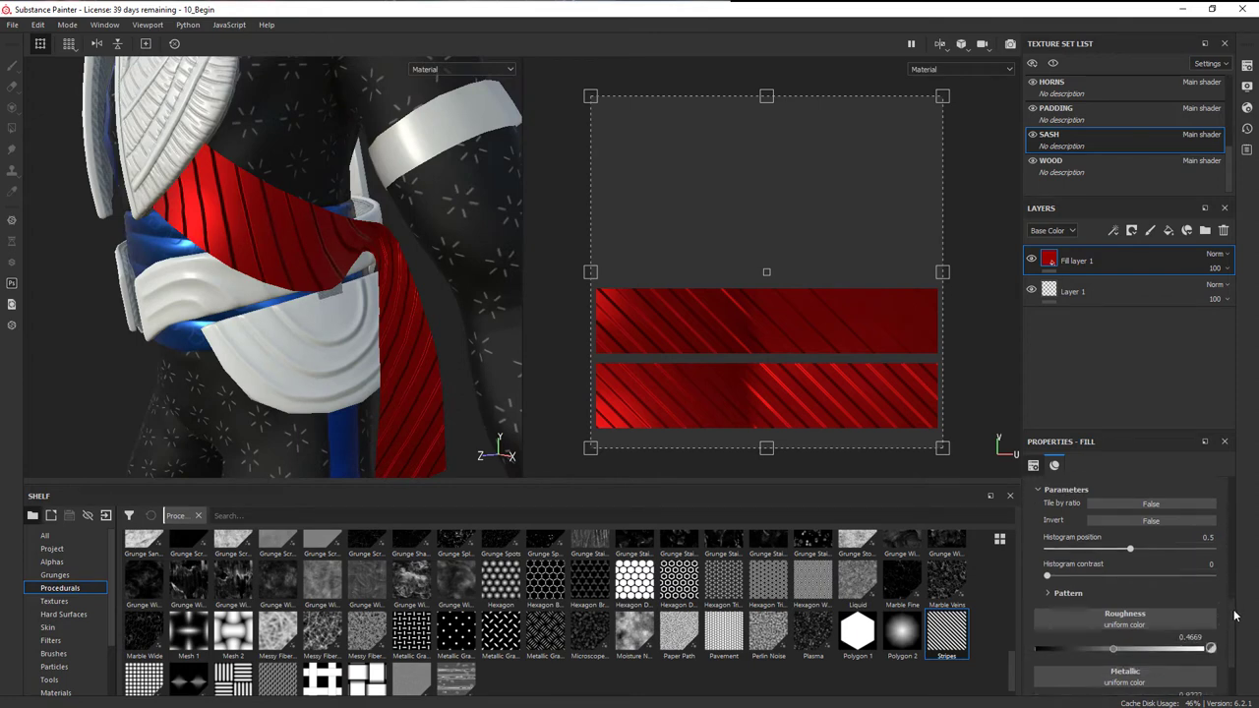
{"action": "left_click", "coordinate": [1053, 529]}
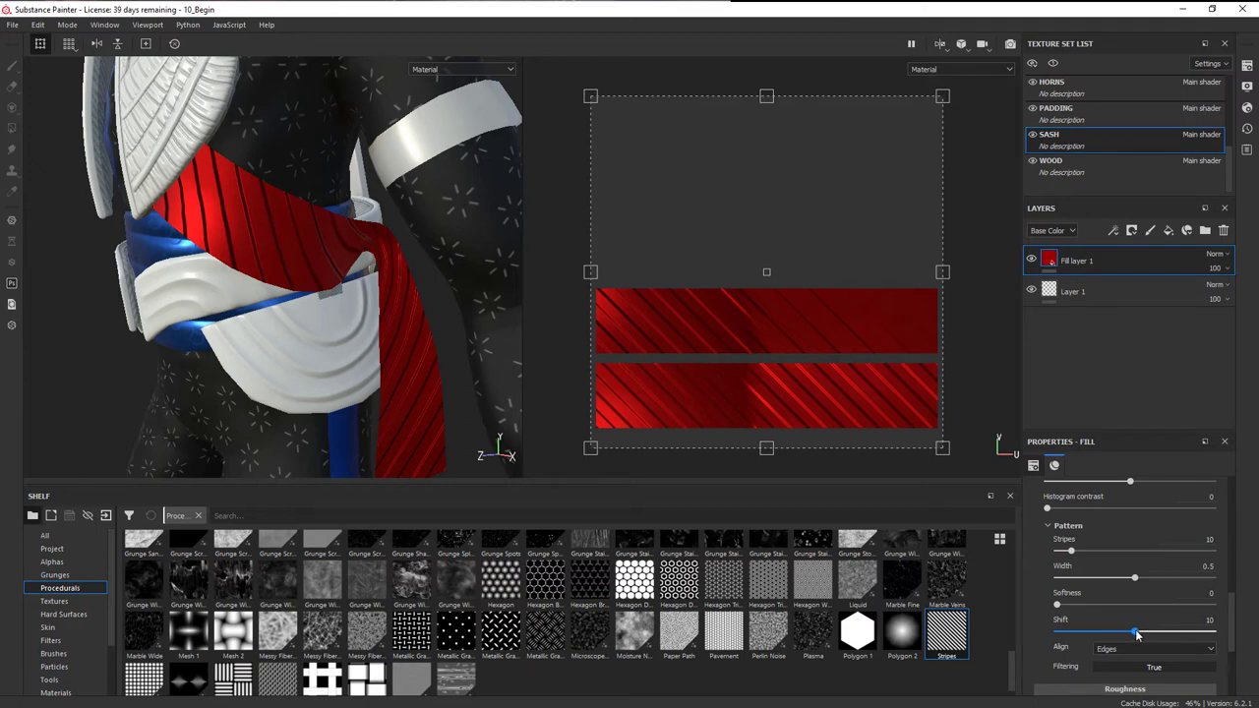
{"action": "left_click_drag", "start_coordinate": [1134, 632], "coordinate": [1038, 629]}
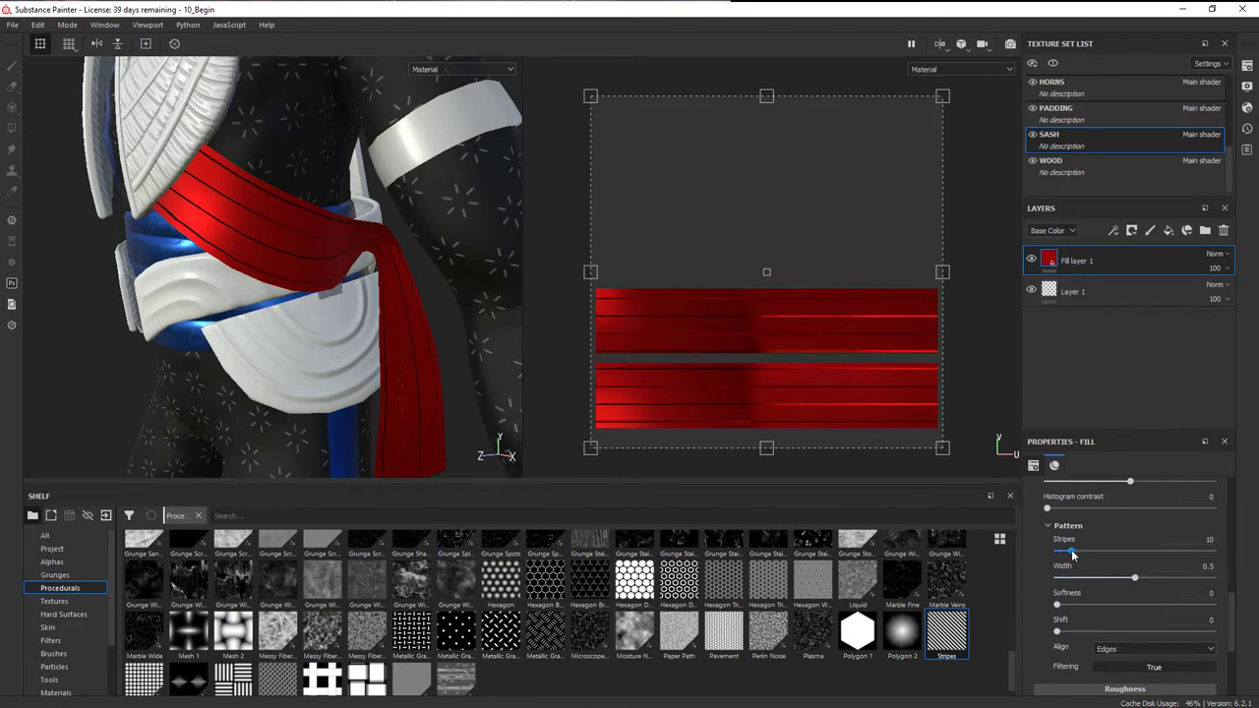
{"action": "left_click_drag", "start_coordinate": [1072, 555], "coordinate": [1102, 604]}
{"action": "mouse_move", "coordinate": [265, 279]}
{"action": "left_mouse_down", "text": "alt"}
{"action": "mouse_move", "coordinate": [295, 270]}
{"action": "mouse_move", "coordinate": [289, 281]}
{"action": "left_mouse_up", "text": "alt"}
{"action": "middle_click_drag", "start_coordinate": [290, 282], "coordinate": [276, 340], "text": "alt"}
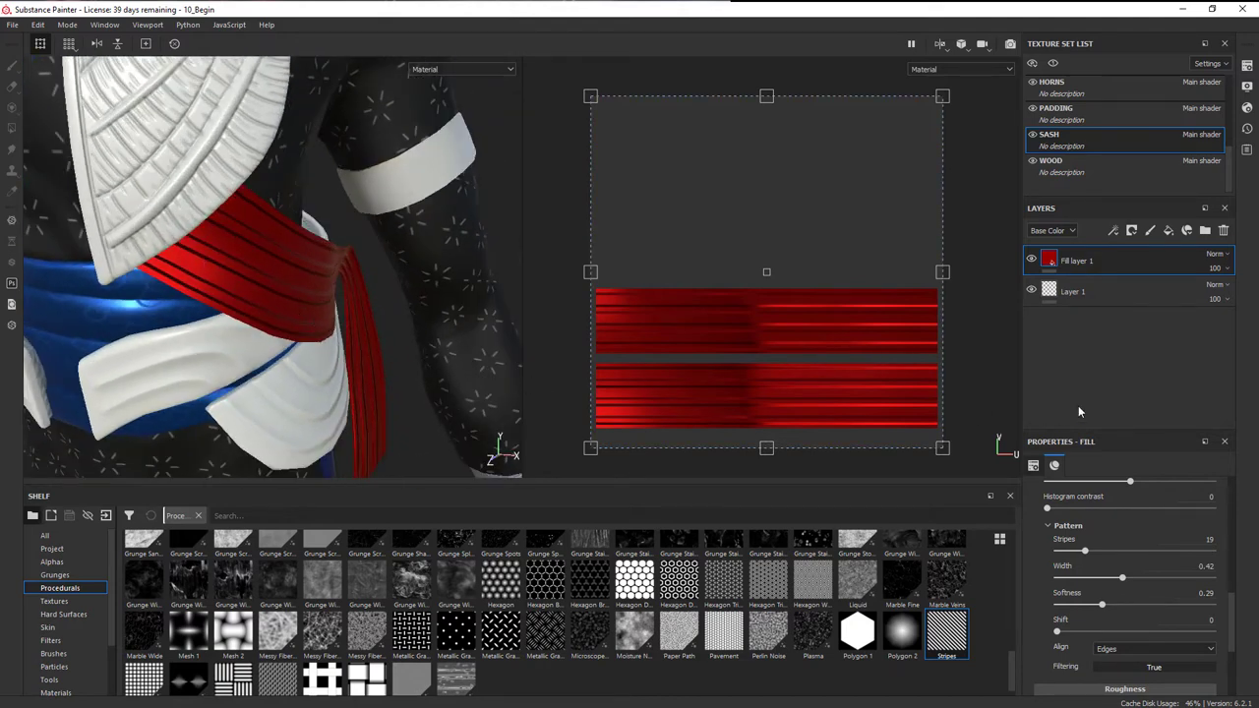
Add a Blur filter to the red fill layer and set its blur intensity to 3.7
{"action": "left_click", "coordinate": [1115, 232]}
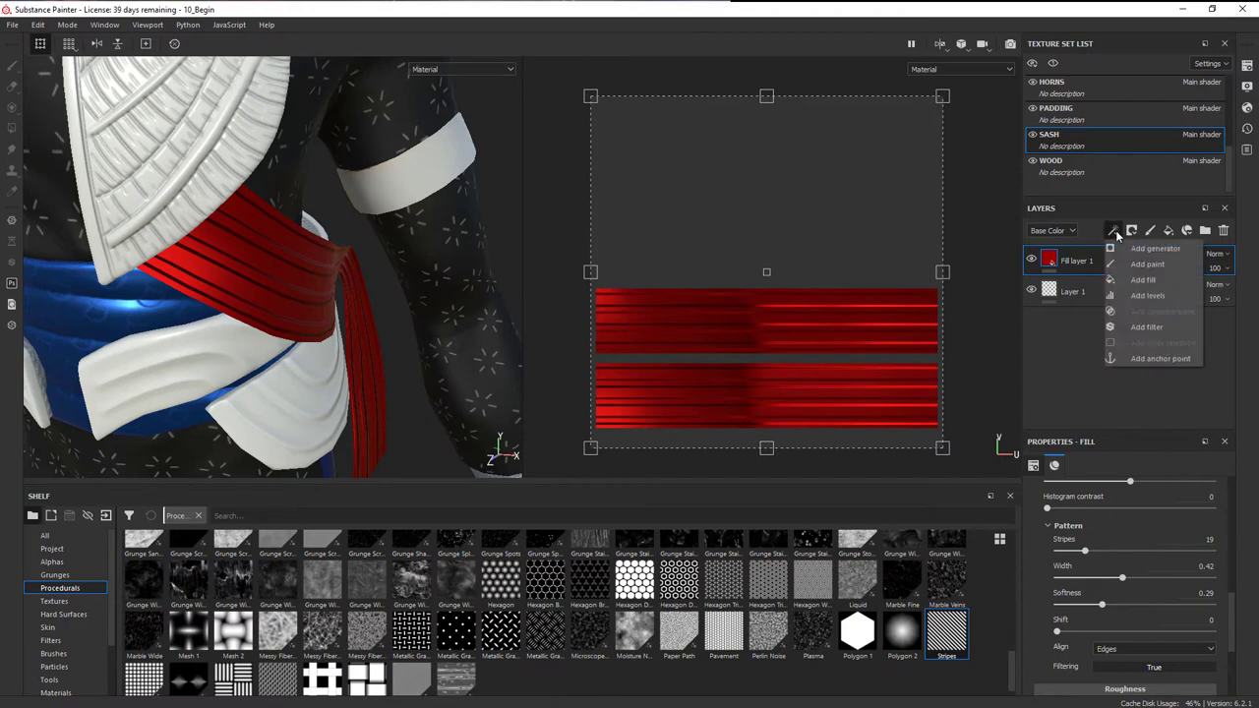
{"action": "left_click", "coordinate": [1141, 326]}
{"action": "left_click", "coordinate": [1147, 510]}
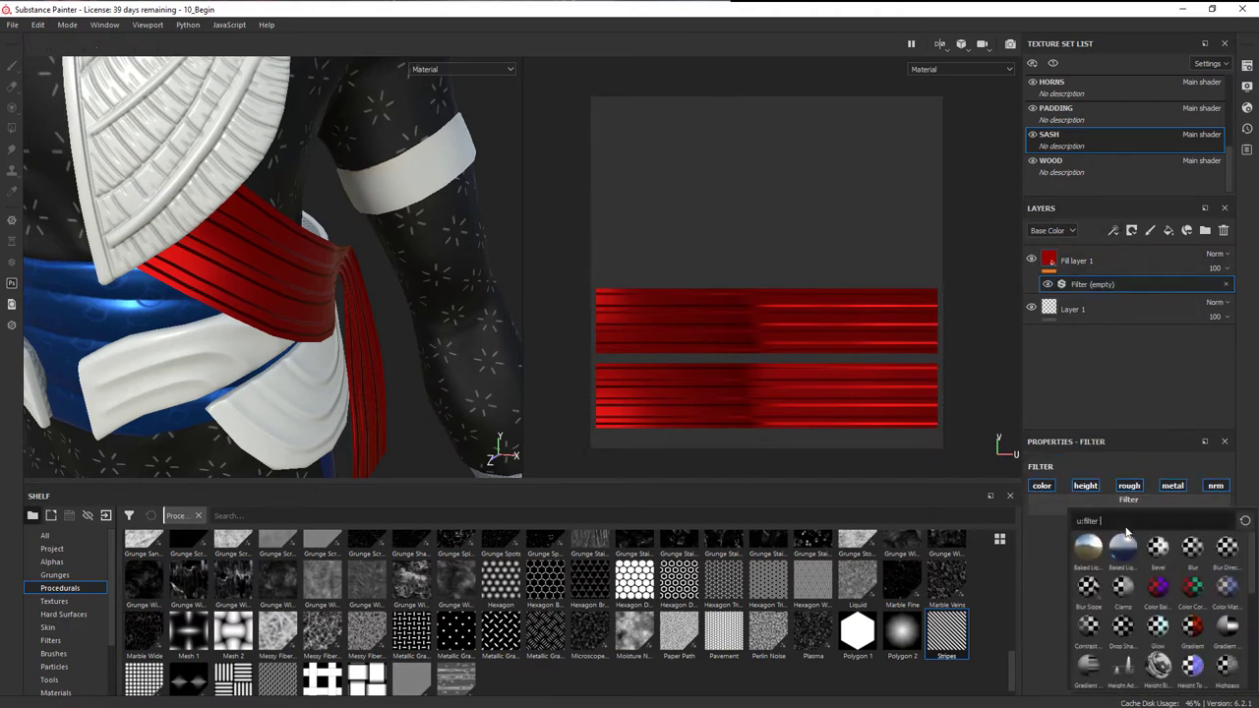
{"action": "type", "text": "blur"}
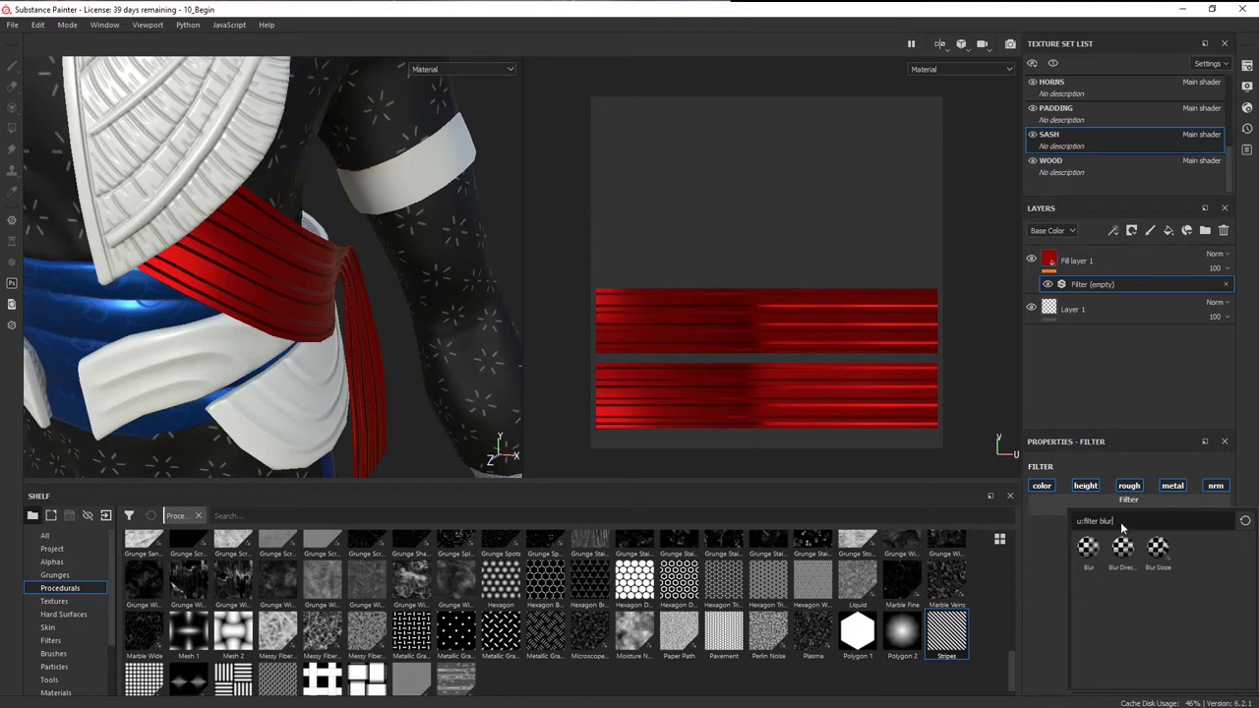
{"action": "left_click", "coordinate": [1088, 548]}
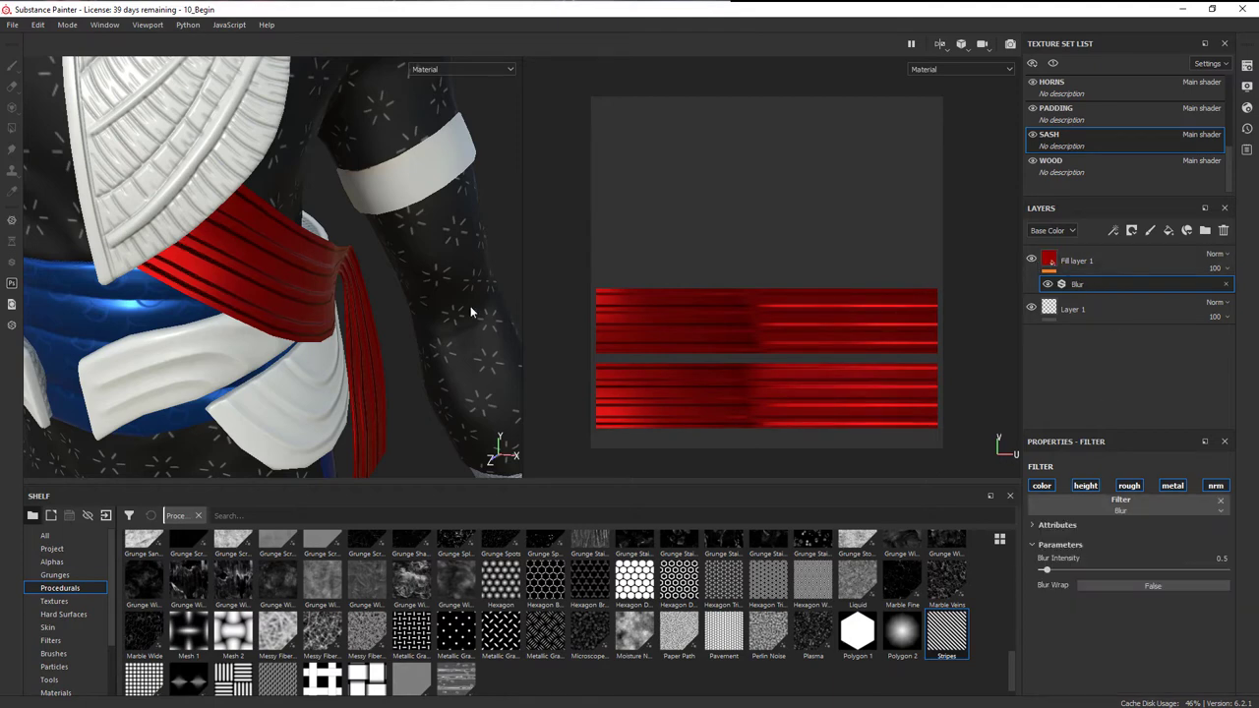
{"action": "left_click_drag", "start_coordinate": [470, 306], "coordinate": [374, 257], "text": "alt"}
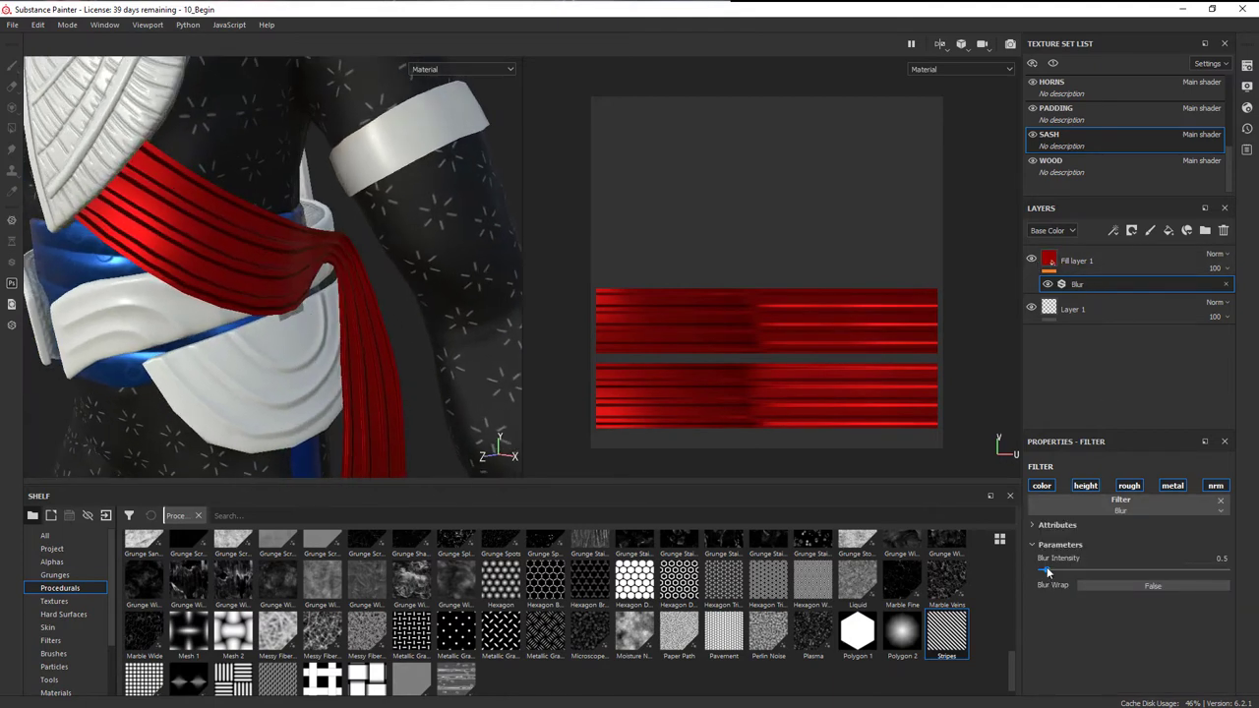
{"action": "left_click_drag", "start_coordinate": [1047, 567], "coordinate": [1084, 570]}
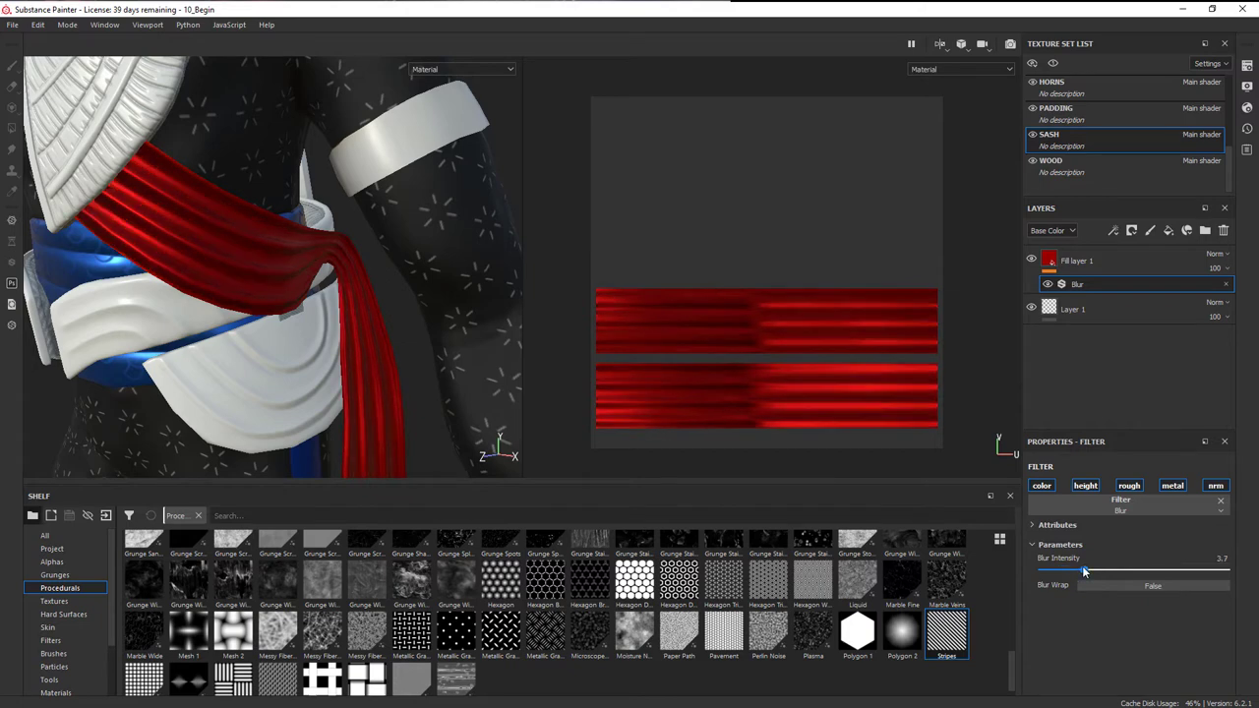
{"action": "left_click_drag", "start_coordinate": [282, 300], "coordinate": [554, 336], "text": "alt"}
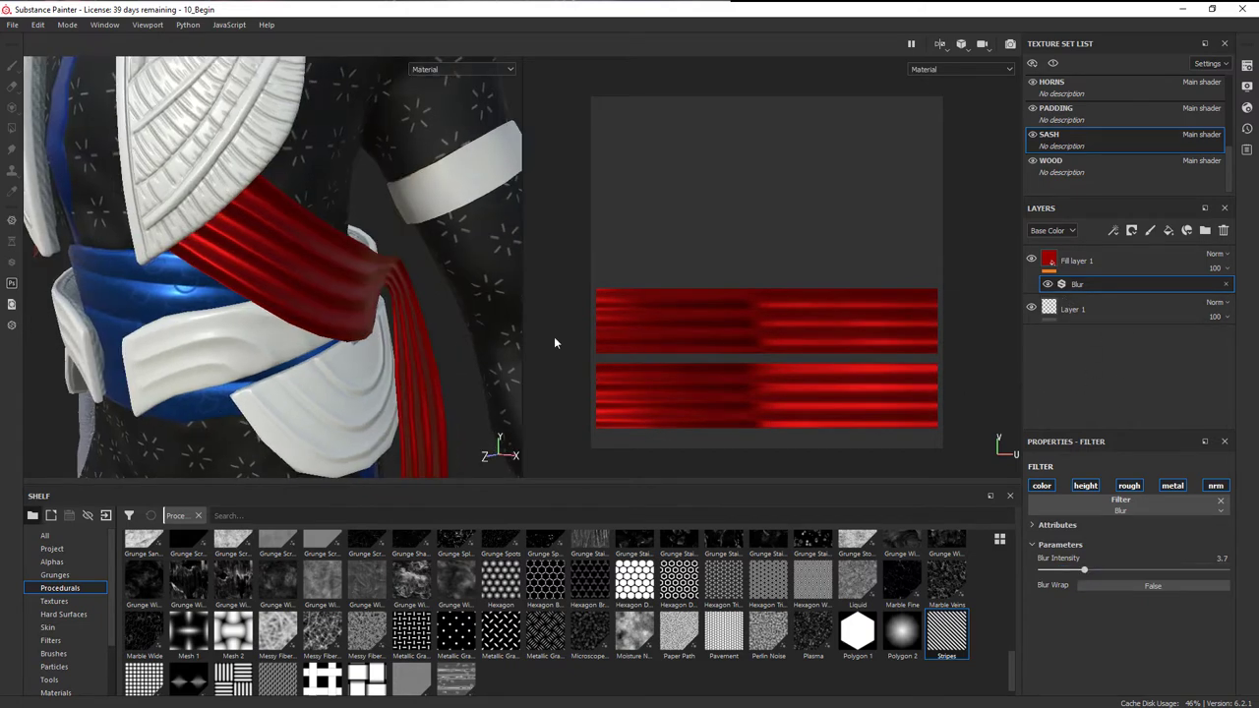
Refine the fill layer's Stripes pattern to 20 stripes, width 0.17 and softness 0.12
{"action": "left_click", "coordinate": [1052, 264]}
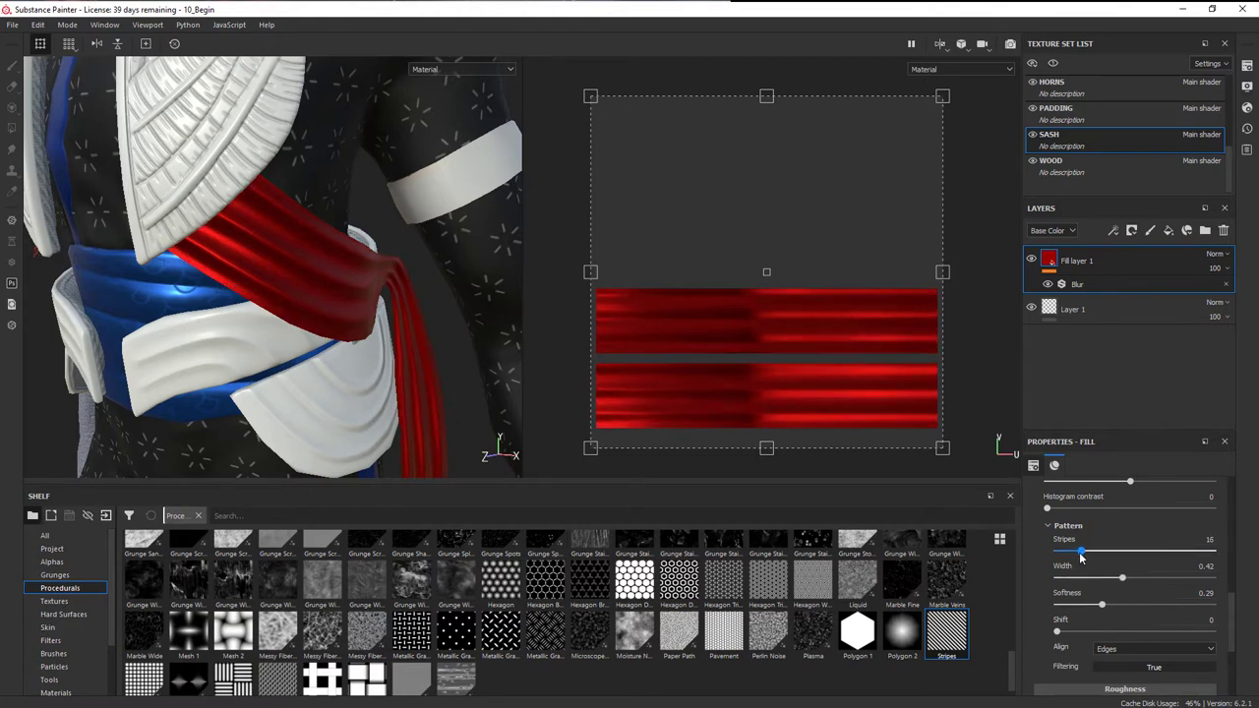
{"action": "mouse_move", "coordinate": [1088, 561]}
{"action": "left_mouse_down"}
{"action": "mouse_move", "coordinate": [1101, 582]}
{"action": "mouse_move", "coordinate": [1084, 581]}
{"action": "left_mouse_up"}
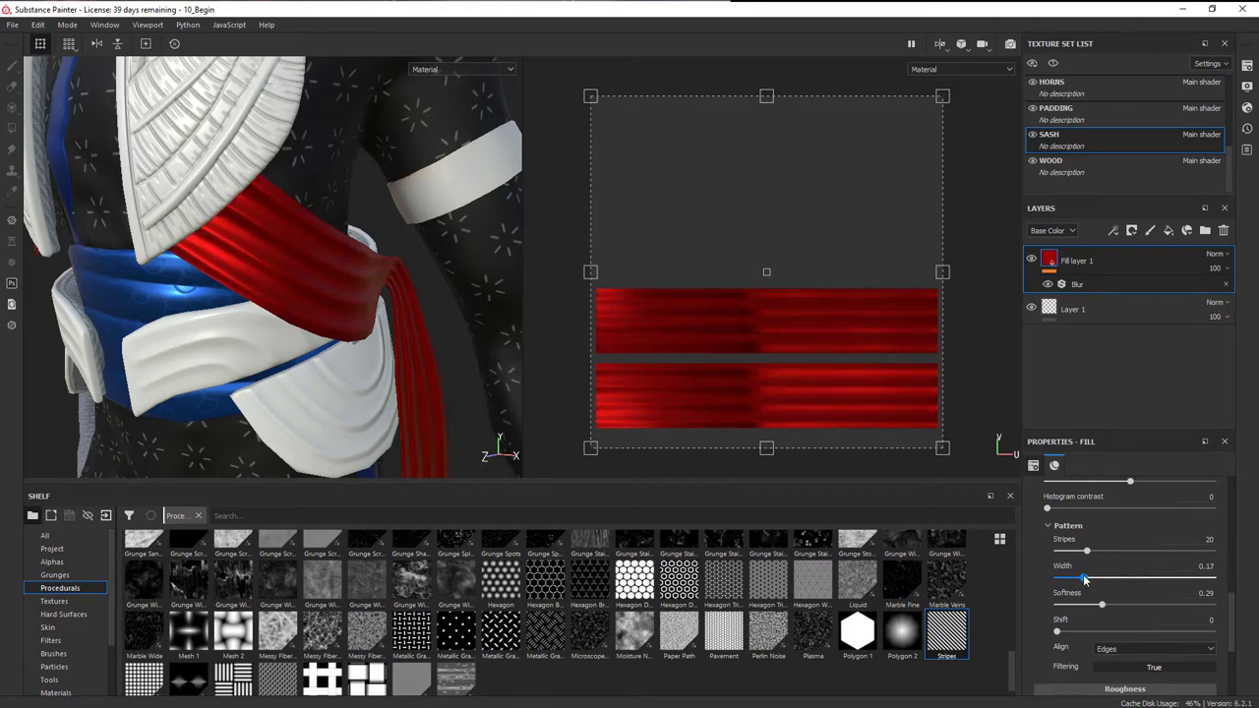
{"action": "scroll", "coordinate": [398, 336], "scroll_direction": "down", "scroll_amount": 3}
{"action": "left_click_drag", "start_coordinate": [1102, 604], "coordinate": [1074, 607]}
{"action": "scroll", "coordinate": [374, 310], "scroll_direction": "up", "scroll_amount": 5}
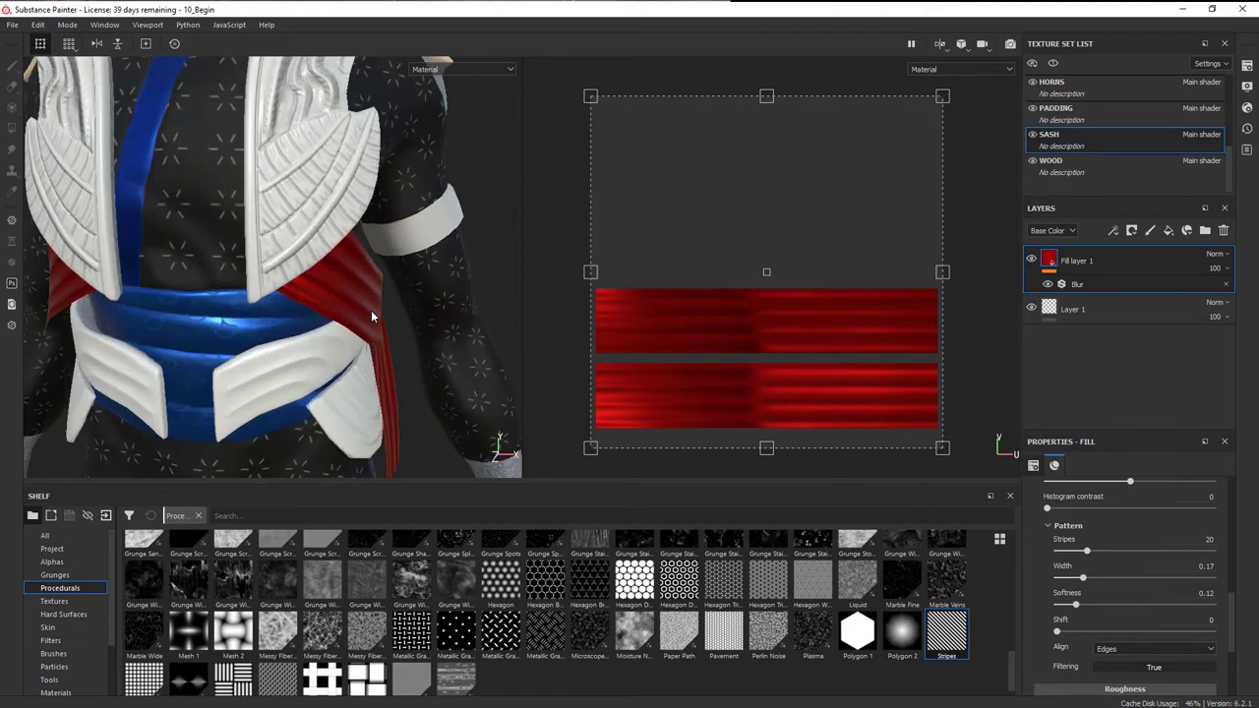
{"action": "left_click_drag", "start_coordinate": [371, 310], "coordinate": [453, 335], "text": "alt"}
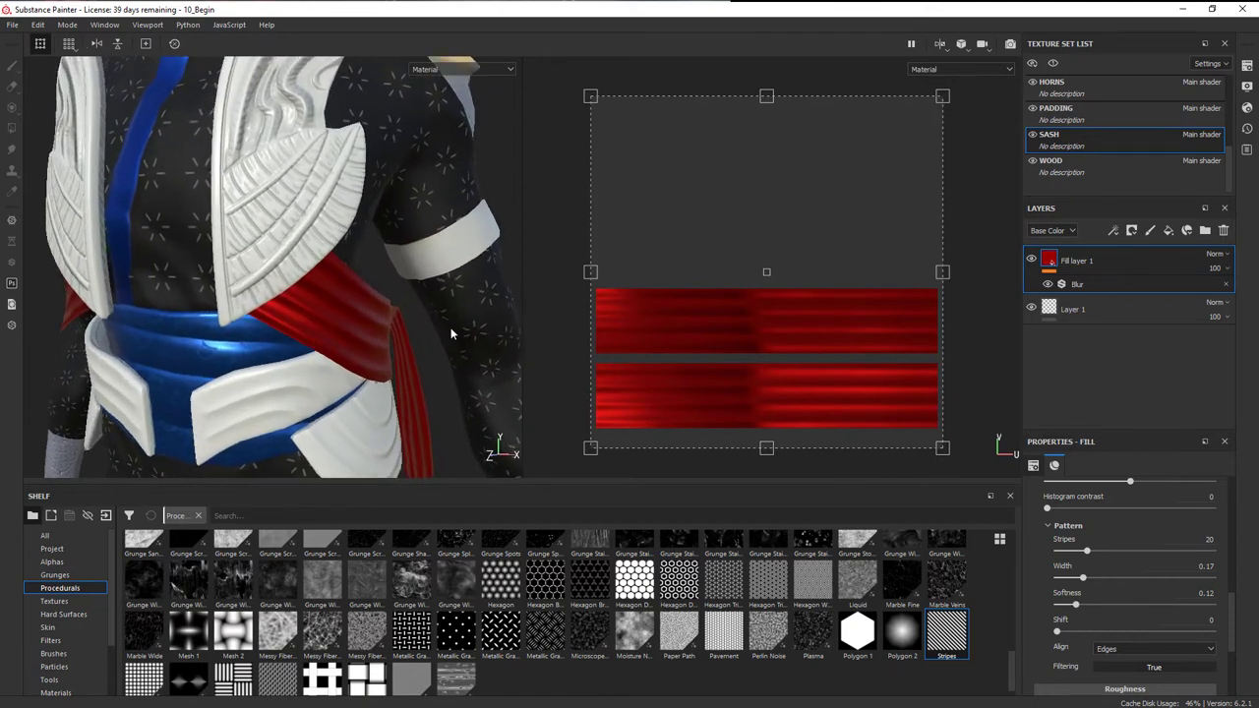
Add a Height Adjust filter to the red fill layer above the Blur filter
{"action": "left_click", "coordinate": [1115, 234]}
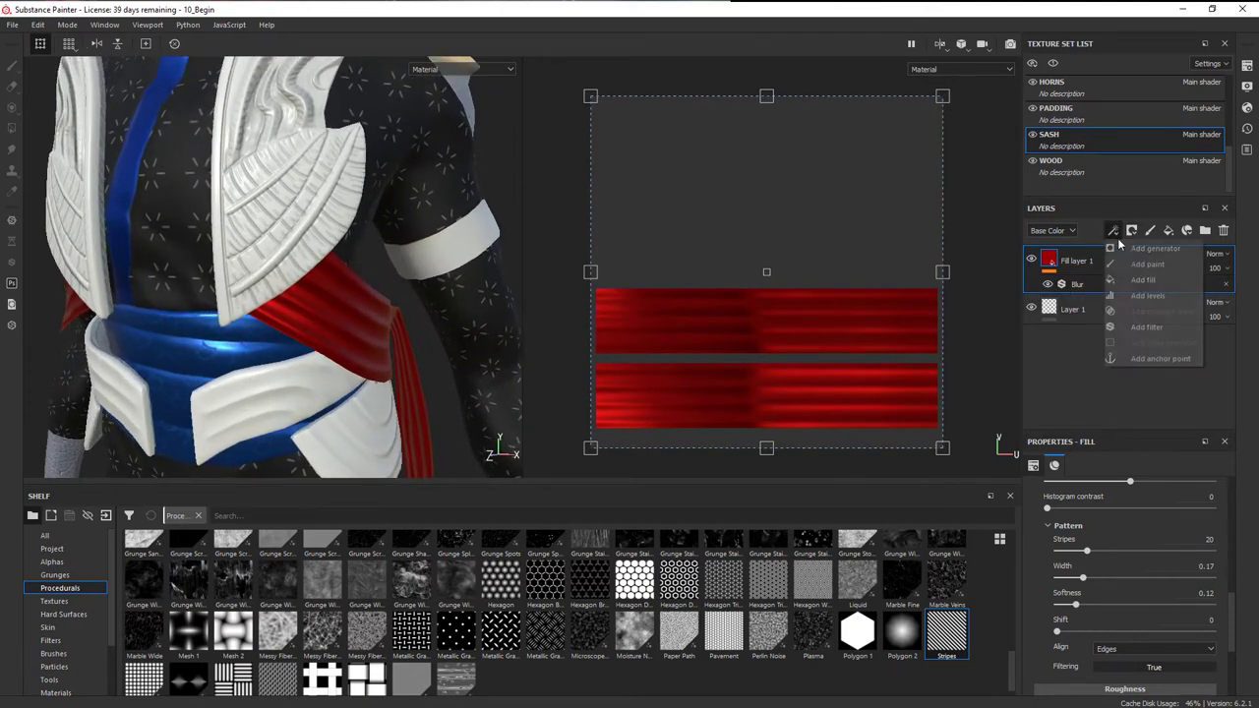
{"action": "left_click", "coordinate": [1147, 326]}
{"action": "left_click", "coordinate": [1103, 507]}
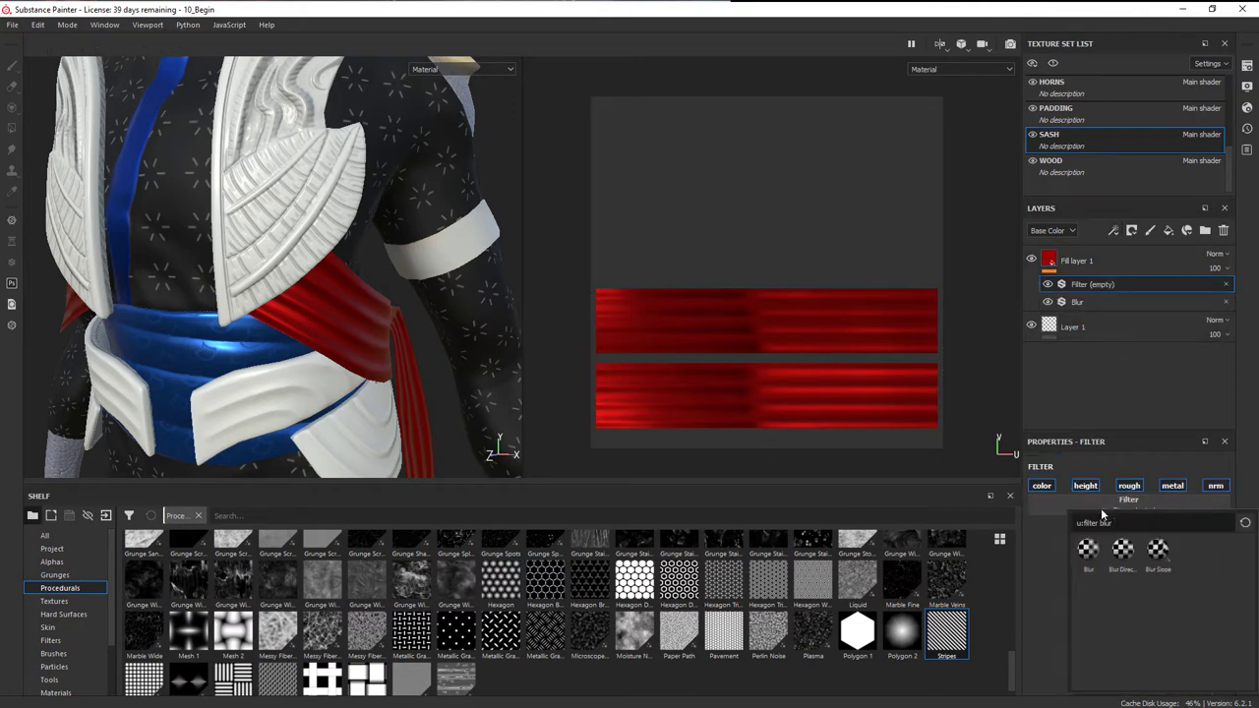
{"action": "key", "text": "BackSpace"}
{"action": "key", "text": "BackSpace"}
{"action": "key", "text": "BackSpace"}
{"action": "key", "text": "BackSpace"}
{"action": "type", "text": "heigh"}
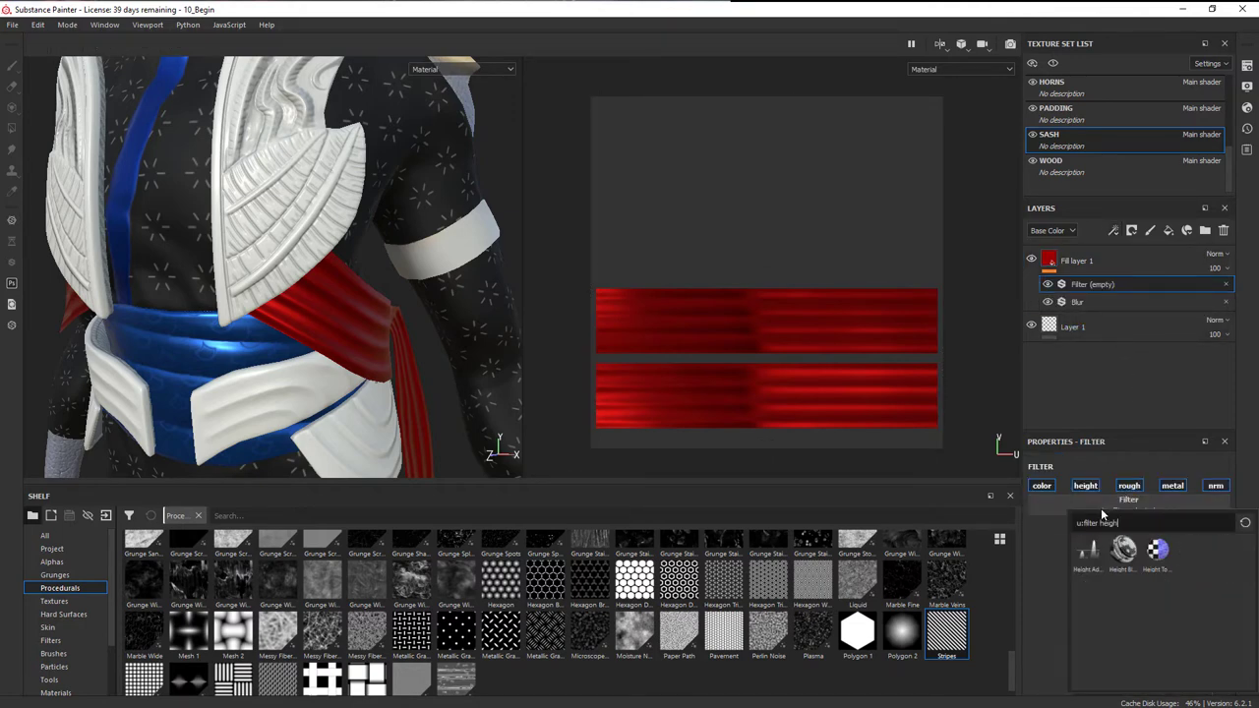
{"action": "left_click", "coordinate": [1088, 554]}
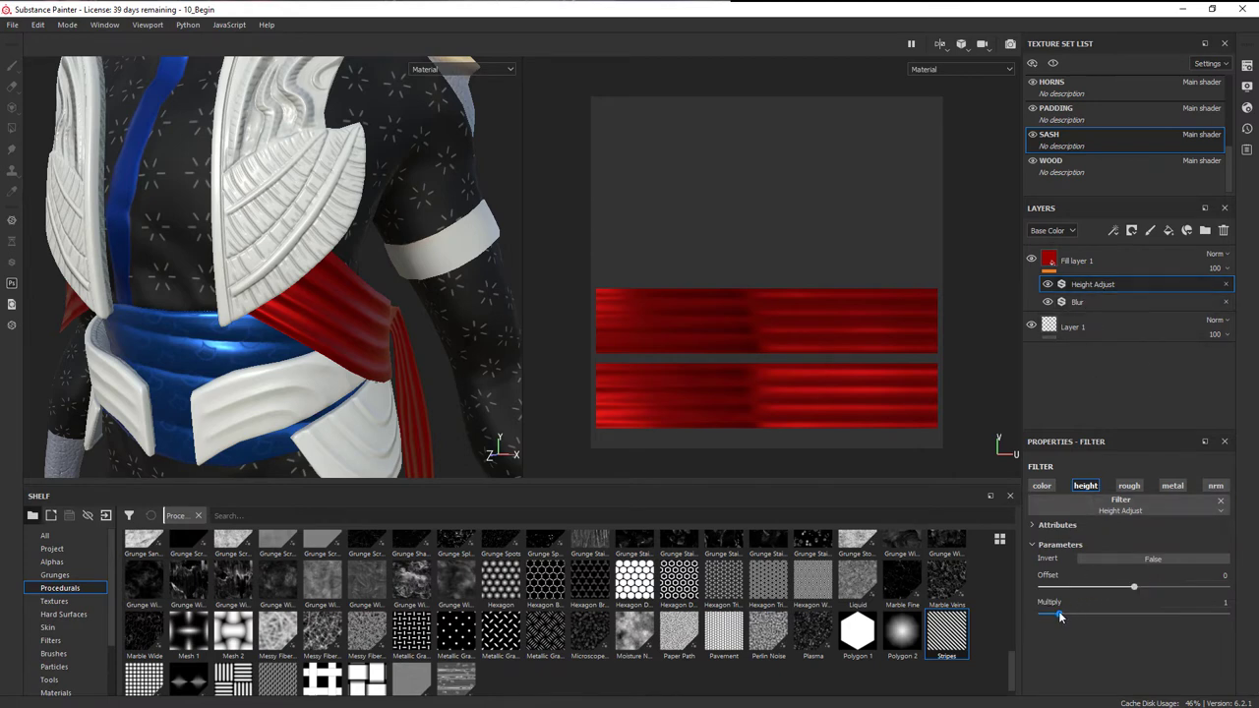
Soften the sash folds by setting the Height Adjust filter's Multiply to about 0.71
{"action": "left_click_drag", "start_coordinate": [1060, 614], "coordinate": [1056, 615]}
{"action": "mouse_move", "coordinate": [417, 375]}
{"action": "left_mouse_down", "text": "alt"}
{"action": "mouse_move", "coordinate": [405, 353]}
{"action": "mouse_move", "coordinate": [429, 365]}
{"action": "left_mouse_up", "text": "alt"}
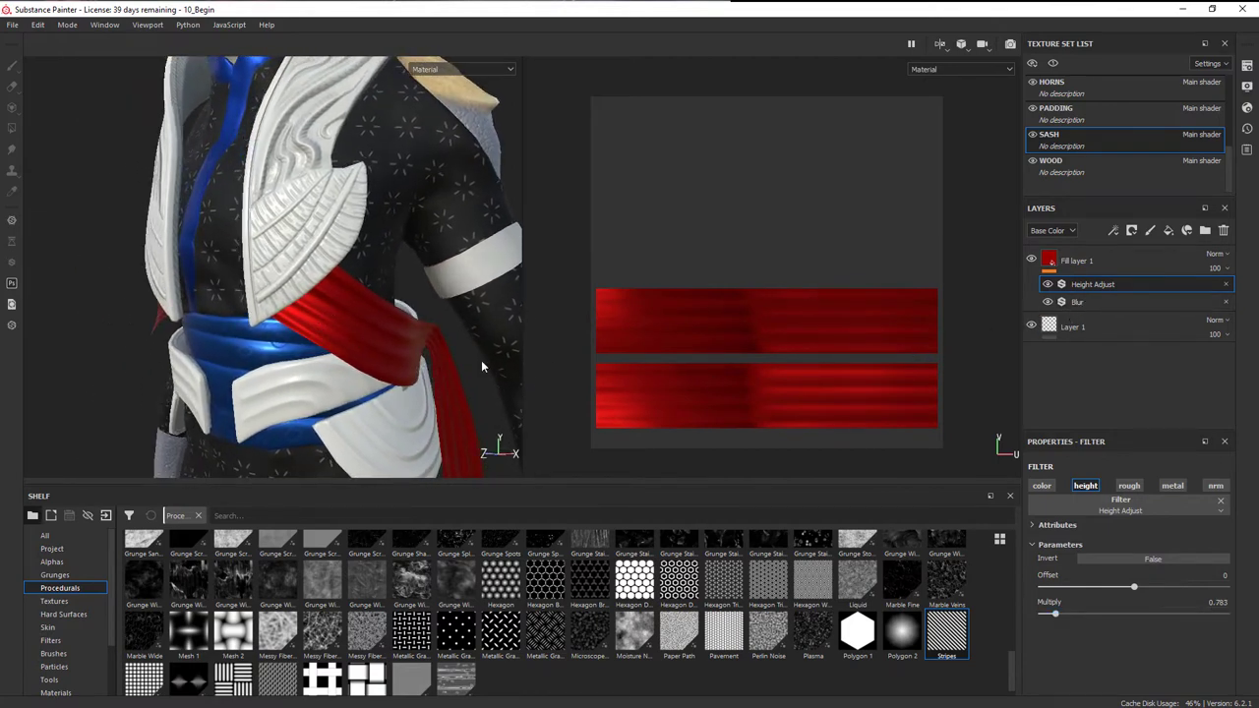
{"action": "mouse_move", "coordinate": [1058, 619]}
{"action": "left_mouse_down"}
{"action": "mouse_move", "coordinate": [1078, 619]}
{"action": "mouse_move", "coordinate": [1056, 622]}
{"action": "left_mouse_up"}
{"action": "left_click_drag", "start_coordinate": [1055, 622], "coordinate": [1054, 622]}
{"action": "scroll", "coordinate": [357, 318], "scroll_direction": "down", "scroll_amount": 3}
{"action": "left_click_drag", "start_coordinate": [295, 313], "coordinate": [512, 335], "text": "alt"}
{"action": "scroll", "coordinate": [170, 310], "scroll_direction": "down", "scroll_amount": 2}
{"action": "right_click_drag", "start_coordinate": [512, 335], "coordinate": [561, 357], "text": "alt"}
{"action": "middle_click_drag", "start_coordinate": [433, 320], "coordinate": [482, 334], "text": "alt"}
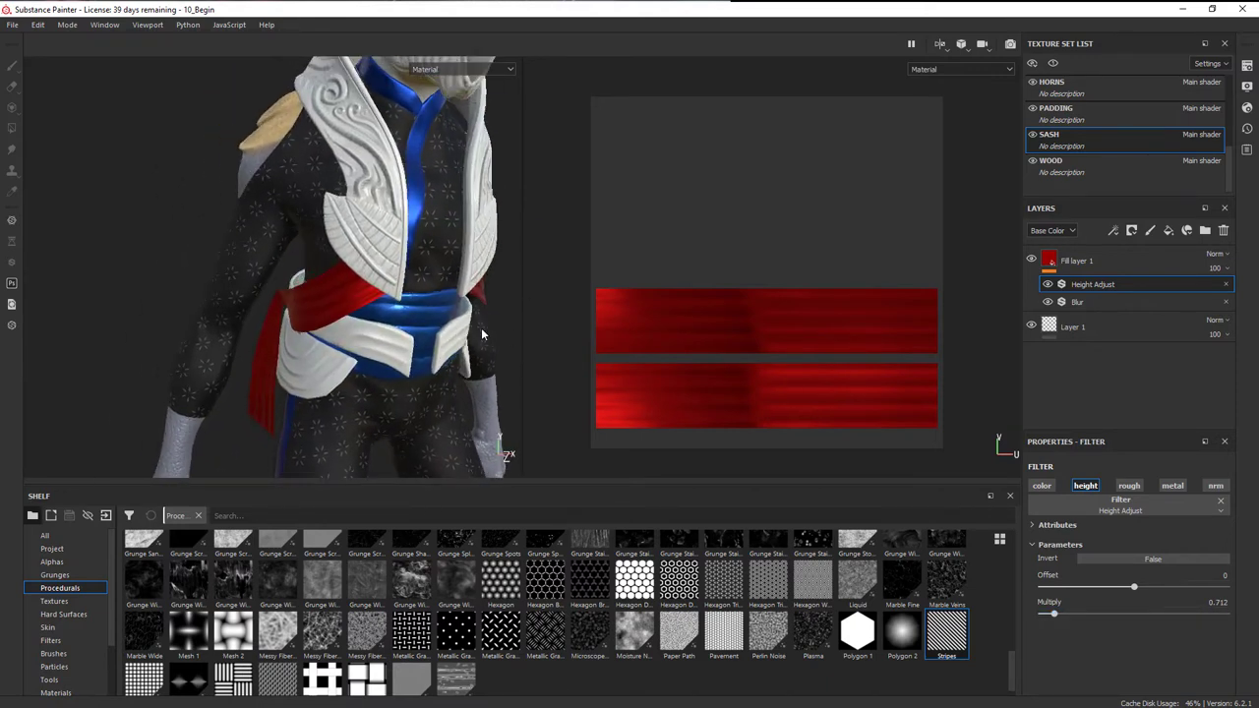
Set the red fill layer's Metallic value to about 0.90
{"action": "left_click", "coordinate": [1051, 261]}
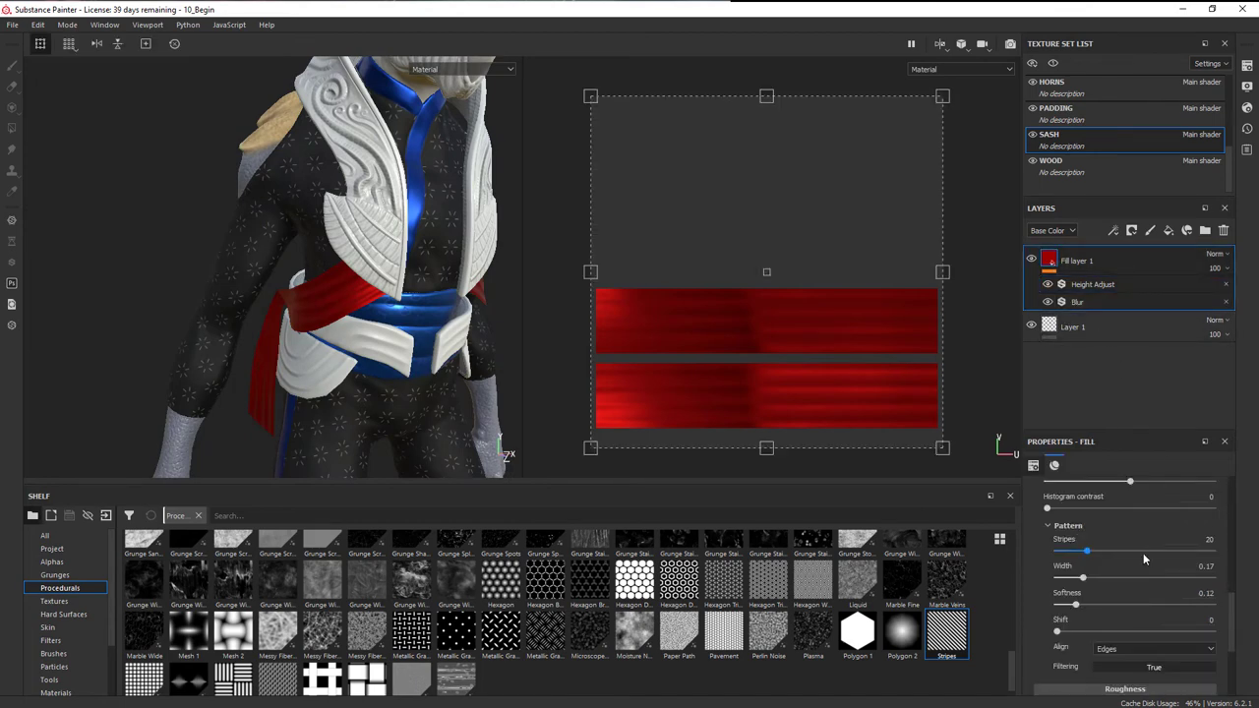
{"action": "scroll", "coordinate": [1131, 594], "scroll_direction": "down", "scroll_amount": 4}
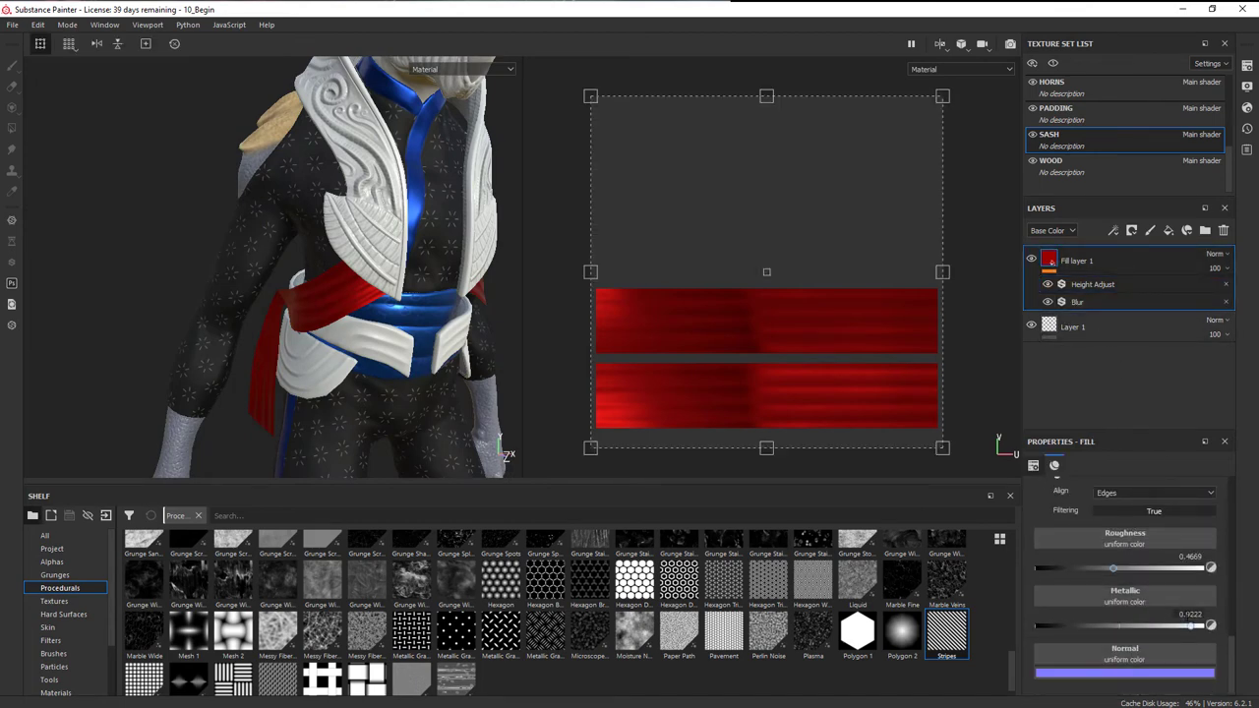
{"action": "left_click_drag", "start_coordinate": [1189, 627], "coordinate": [1174, 626]}
{"action": "left_click_drag", "start_coordinate": [426, 326], "coordinate": [238, 347], "text": "alt"}
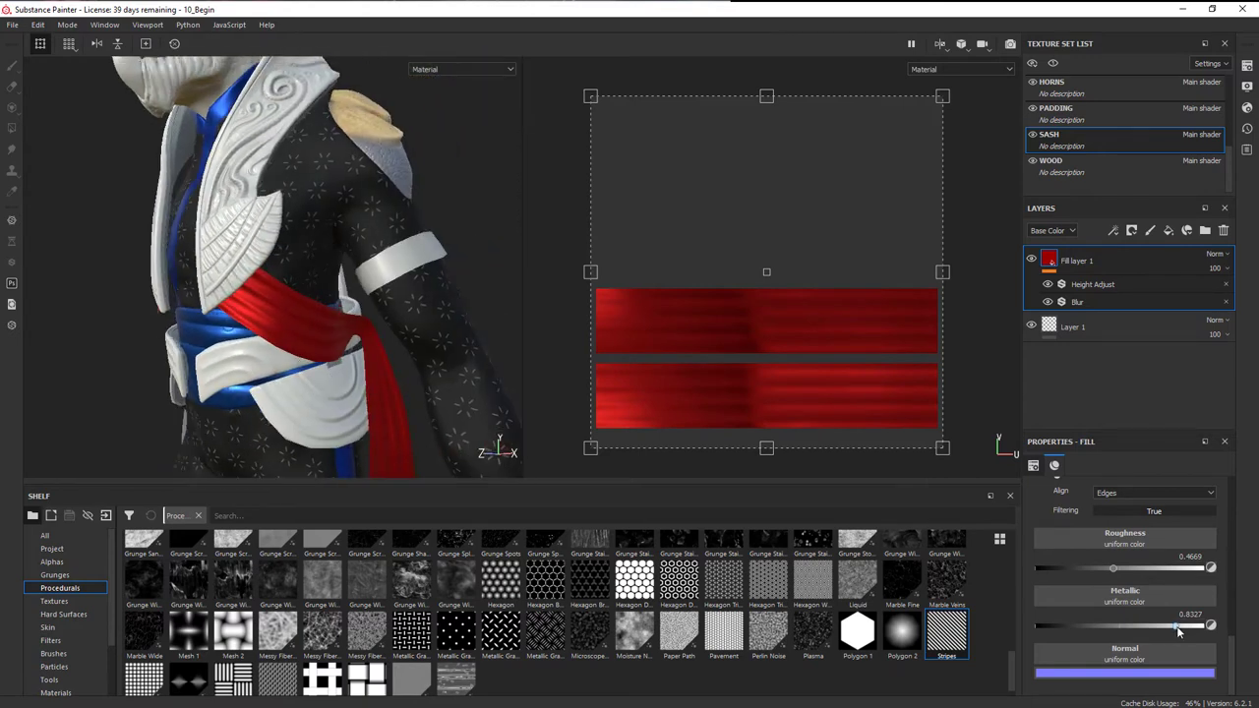
{"action": "left_click_drag", "start_coordinate": [1183, 628], "coordinate": [1186, 633]}
{"action": "left_click_drag", "start_coordinate": [1102, 632], "coordinate": [1067, 631]}
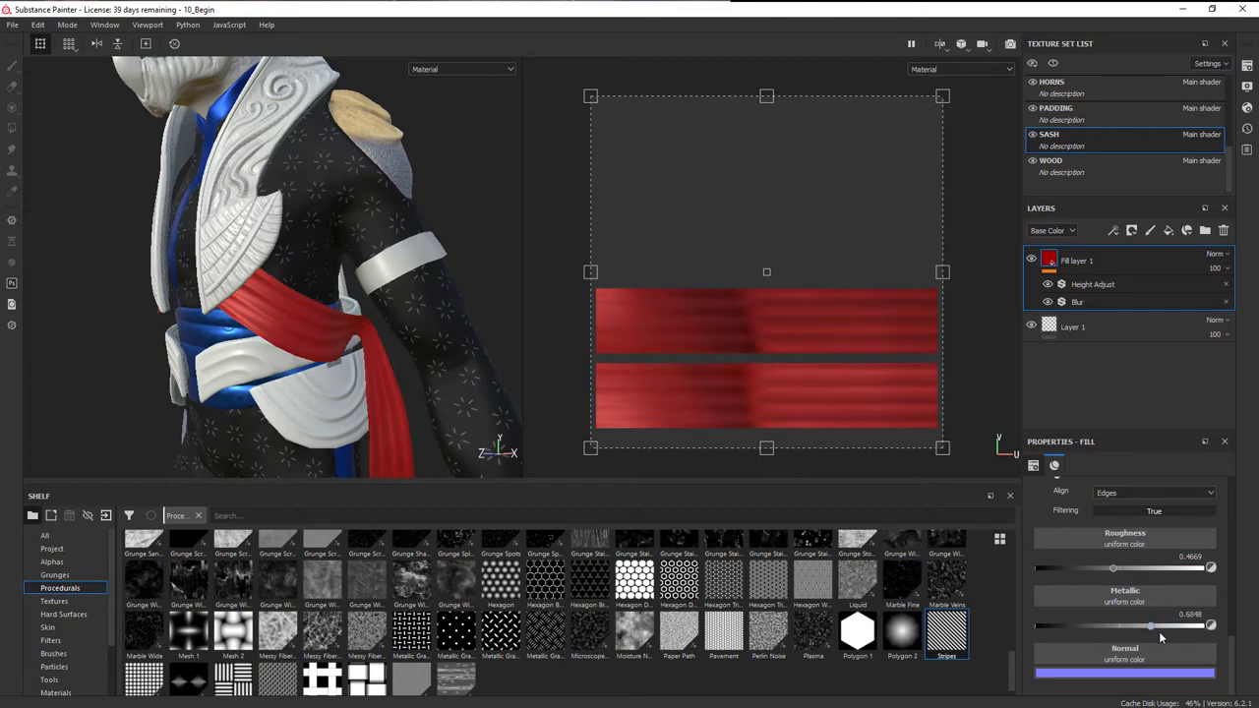
{"action": "left_click_drag", "start_coordinate": [1161, 639], "coordinate": [1189, 633]}
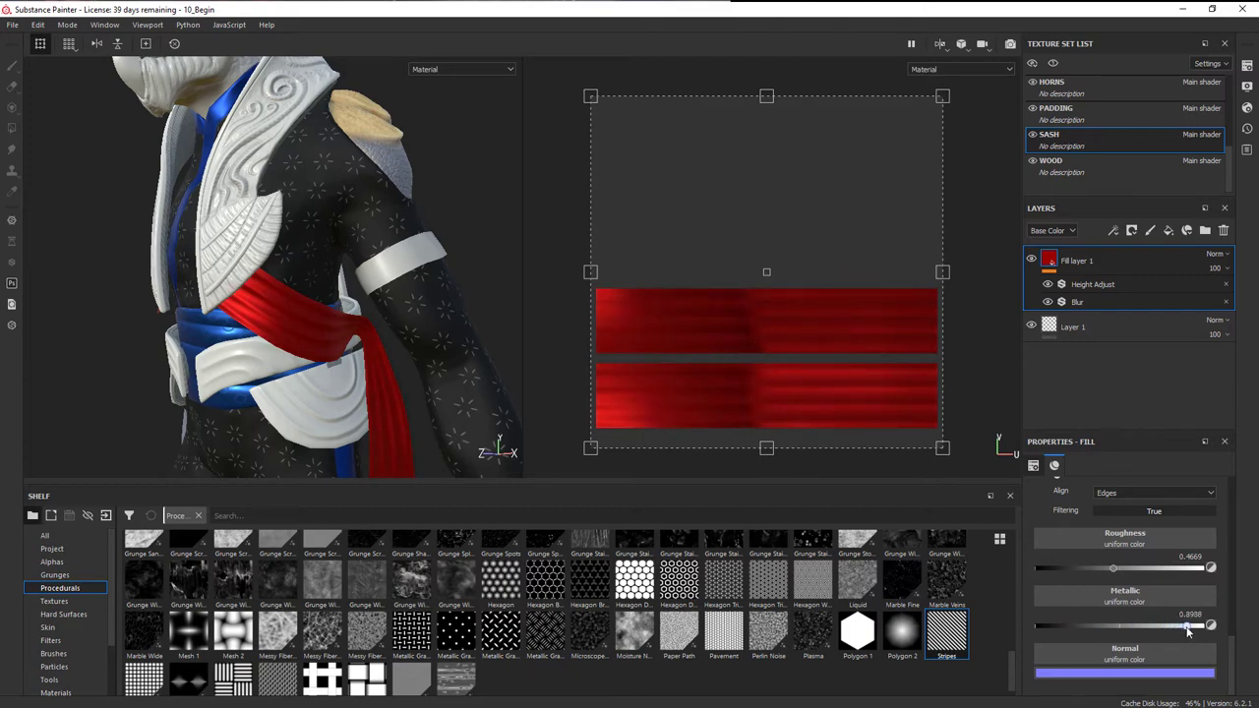
Set the red fill layer's Roughness to about 0.38 and check the shine on the sash
{"action": "mouse_move", "coordinate": [1115, 568]}
{"action": "left_mouse_down"}
{"action": "mouse_move", "coordinate": [1073, 564]}
{"action": "mouse_move", "coordinate": [1132, 568]}
{"action": "mouse_move", "coordinate": [1098, 570]}
{"action": "left_mouse_up"}
{"action": "left_click_drag", "start_coordinate": [292, 295], "coordinate": [363, 283], "text": "alt"}
{"action": "right_click_drag", "start_coordinate": [363, 283], "coordinate": [423, 311], "text": "alt"}
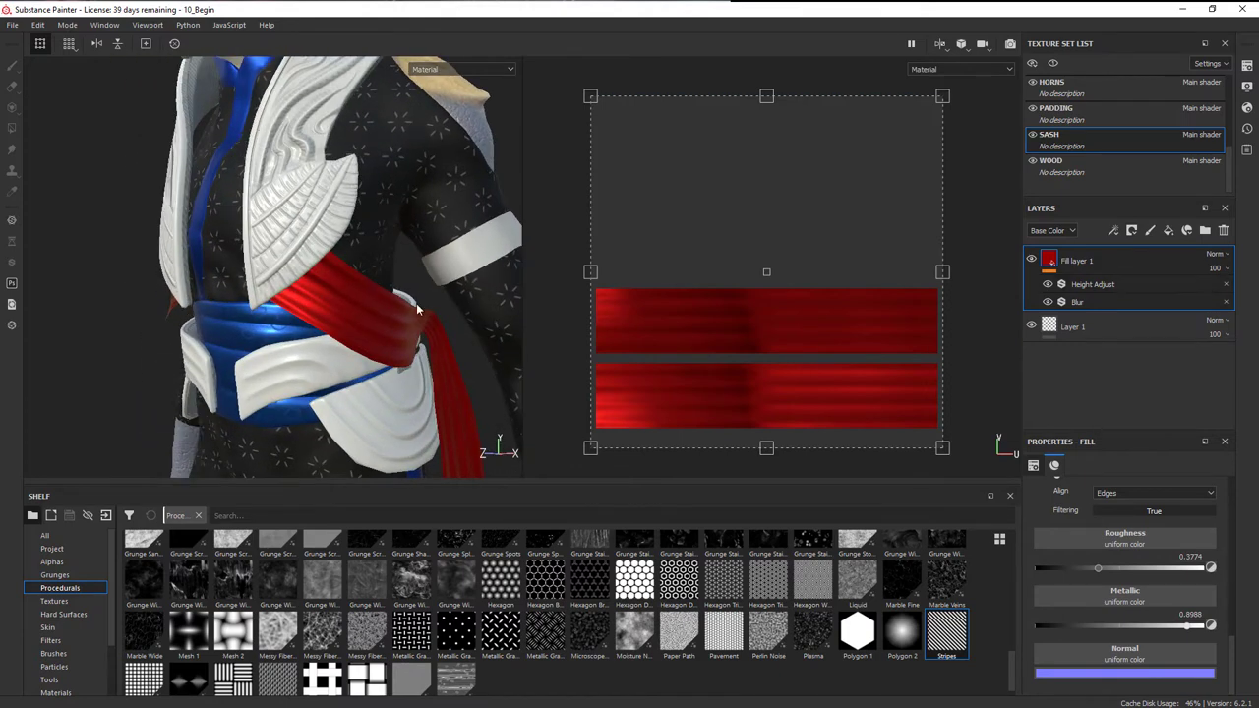
{"action": "left_click_drag", "start_coordinate": [417, 309], "coordinate": [372, 302], "text": "alt"}
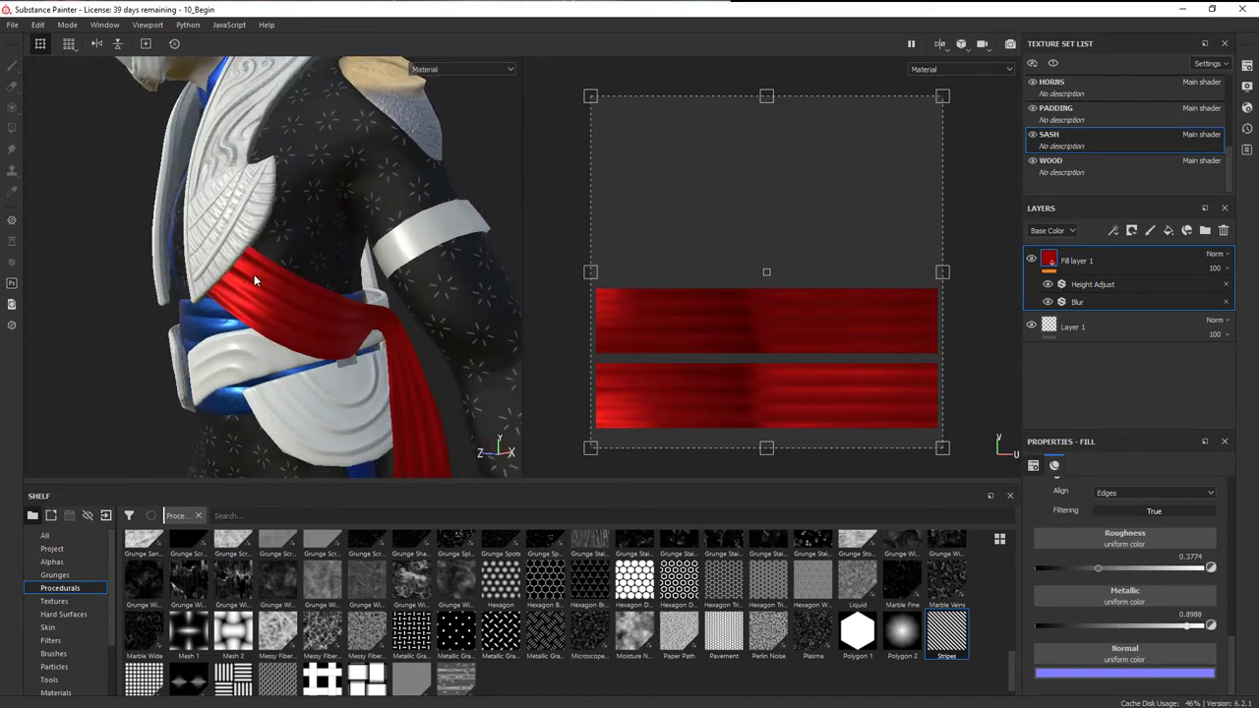
Add a new paint layer above the red fill and set up the Basic Soft brush with a black base color
{"action": "left_click", "coordinate": [1149, 232]}
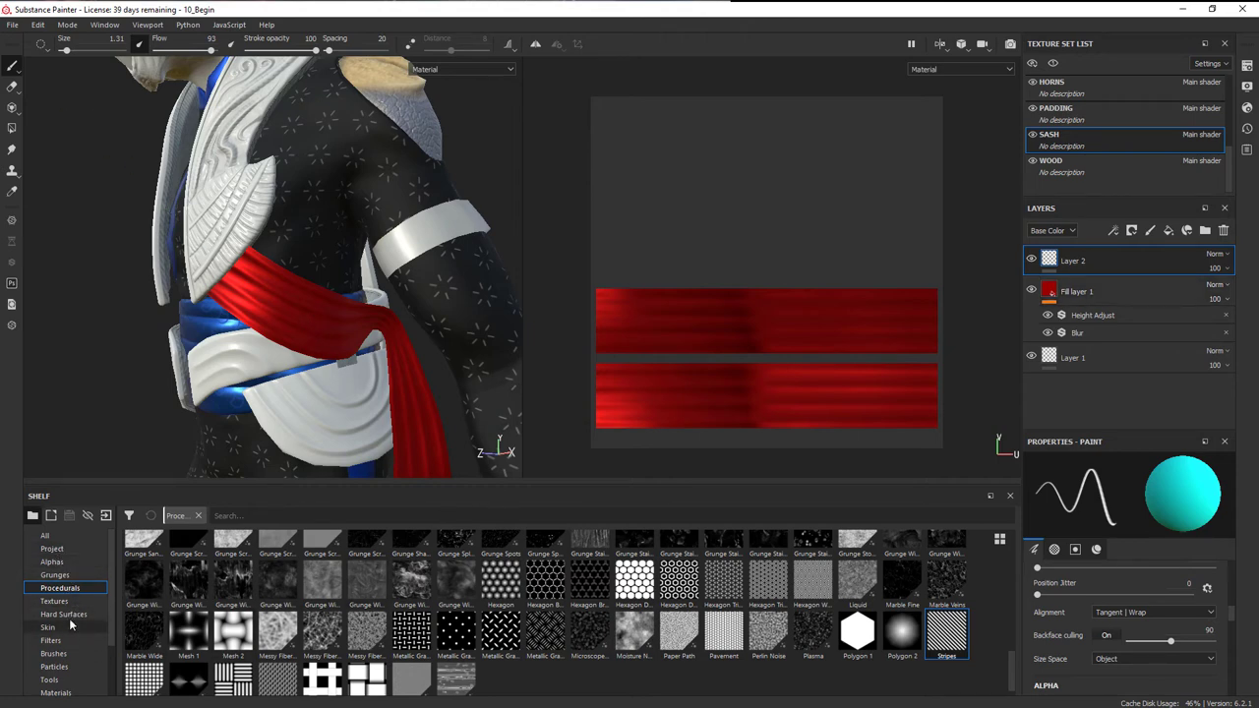
{"action": "left_click", "coordinate": [78, 653]}
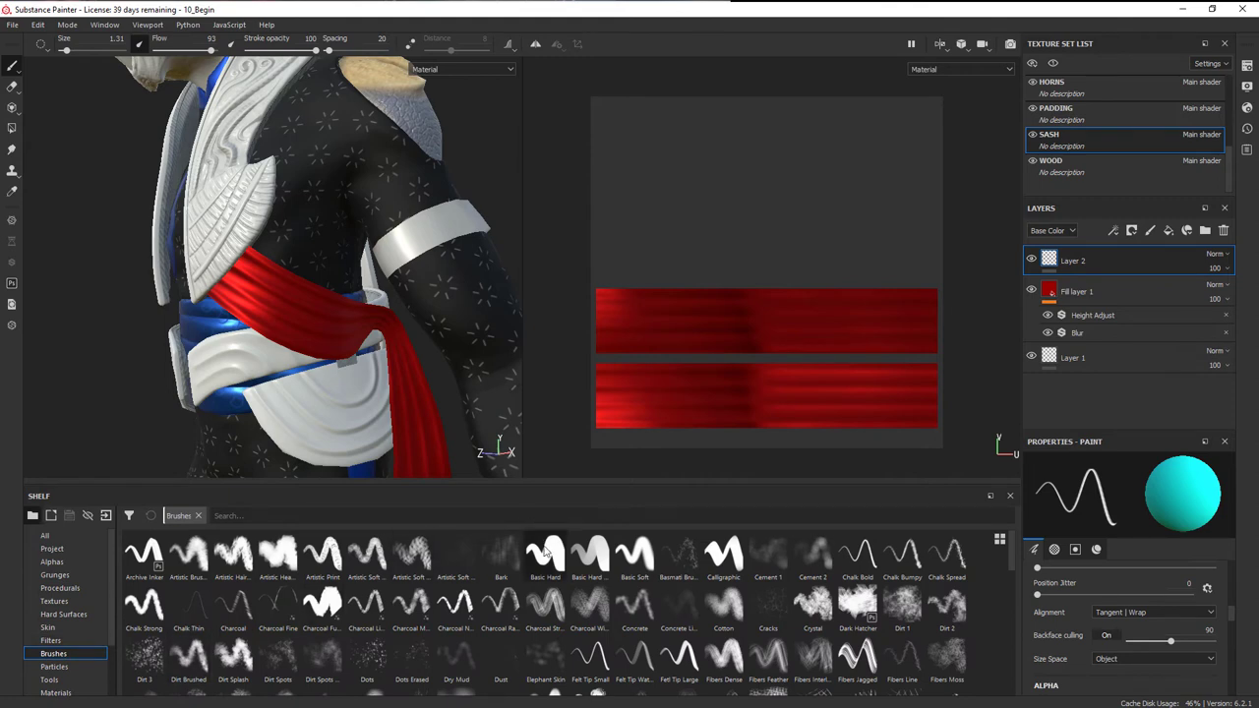
{"action": "left_click", "coordinate": [642, 558]}
{"action": "right_click", "coordinate": [295, 291]}
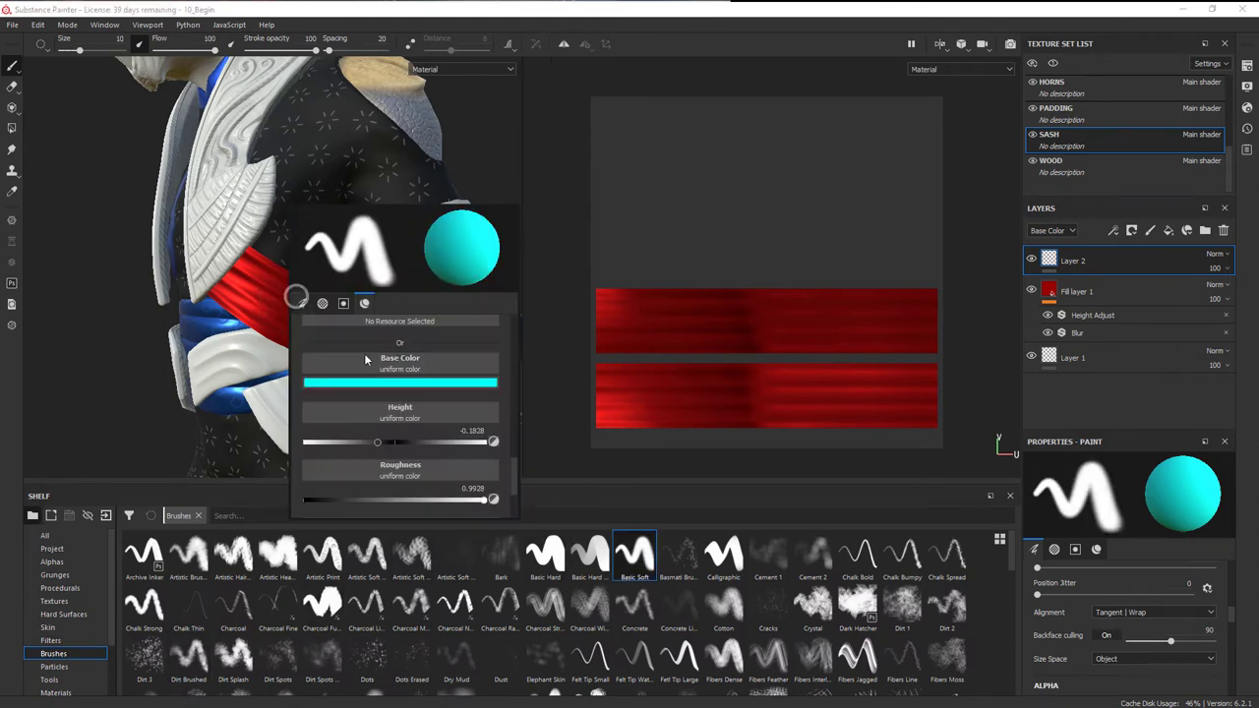
{"action": "left_click", "coordinate": [421, 388]}
{"action": "left_click_drag", "start_coordinate": [490, 438], "coordinate": [395, 559]}
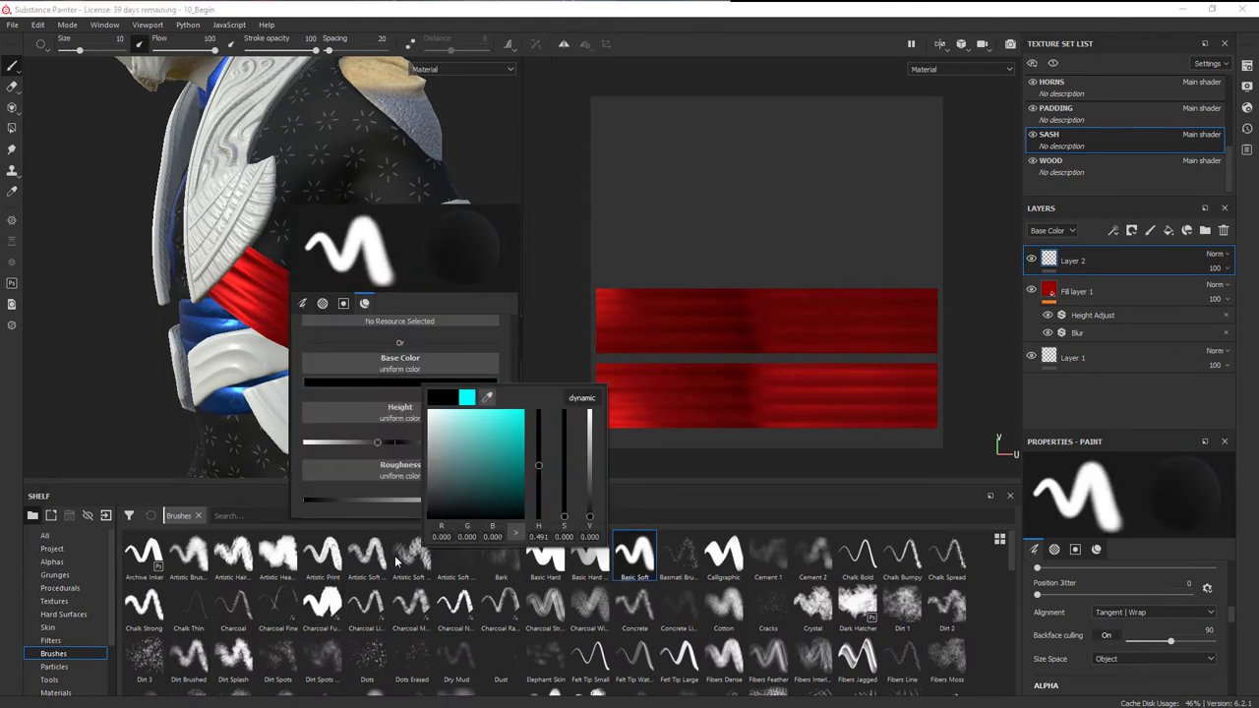
{"action": "left_click", "coordinate": [352, 344]}
Restrict the brush to the color channel only, turning off height, roughness, metallic and normal
{"action": "mouse_move", "coordinate": [507, 470]}
{"action": "left_mouse_down"}
{"action": "mouse_move", "coordinate": [514, 423]}
{"action": "mouse_move", "coordinate": [513, 447]}
{"action": "left_mouse_up"}
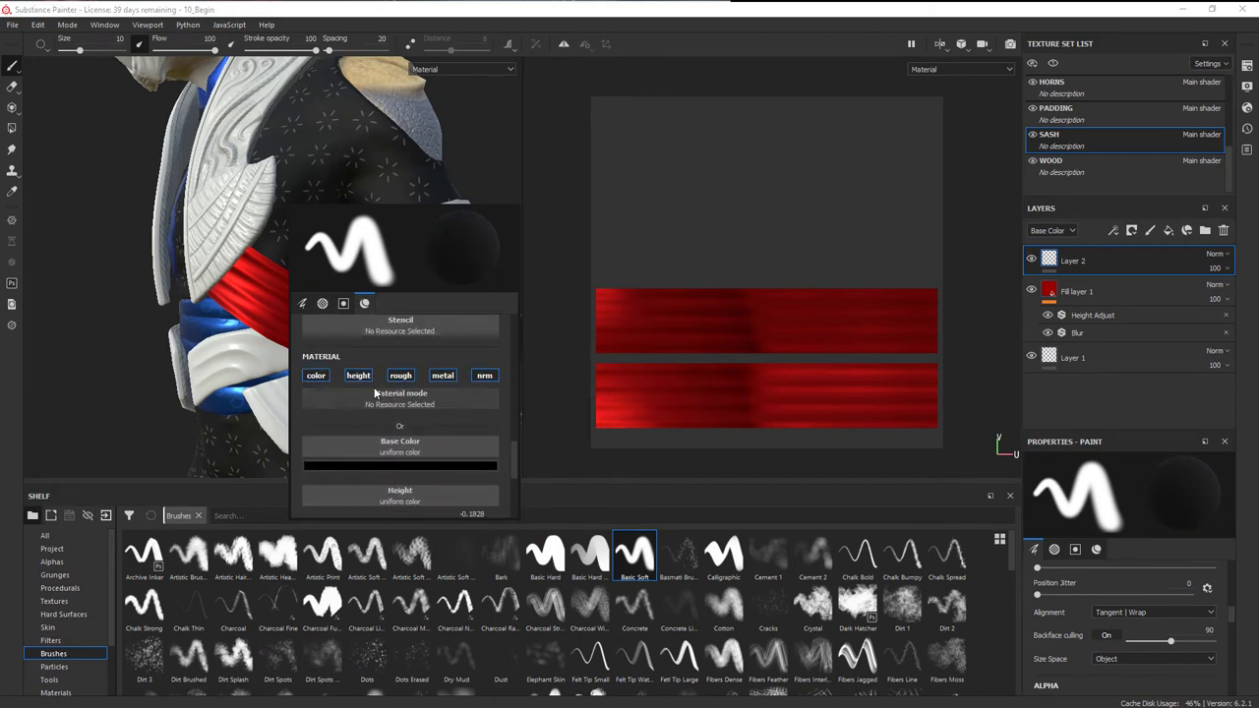
{"action": "left_click", "coordinate": [447, 375]}
{"action": "left_click", "coordinate": [447, 375]}
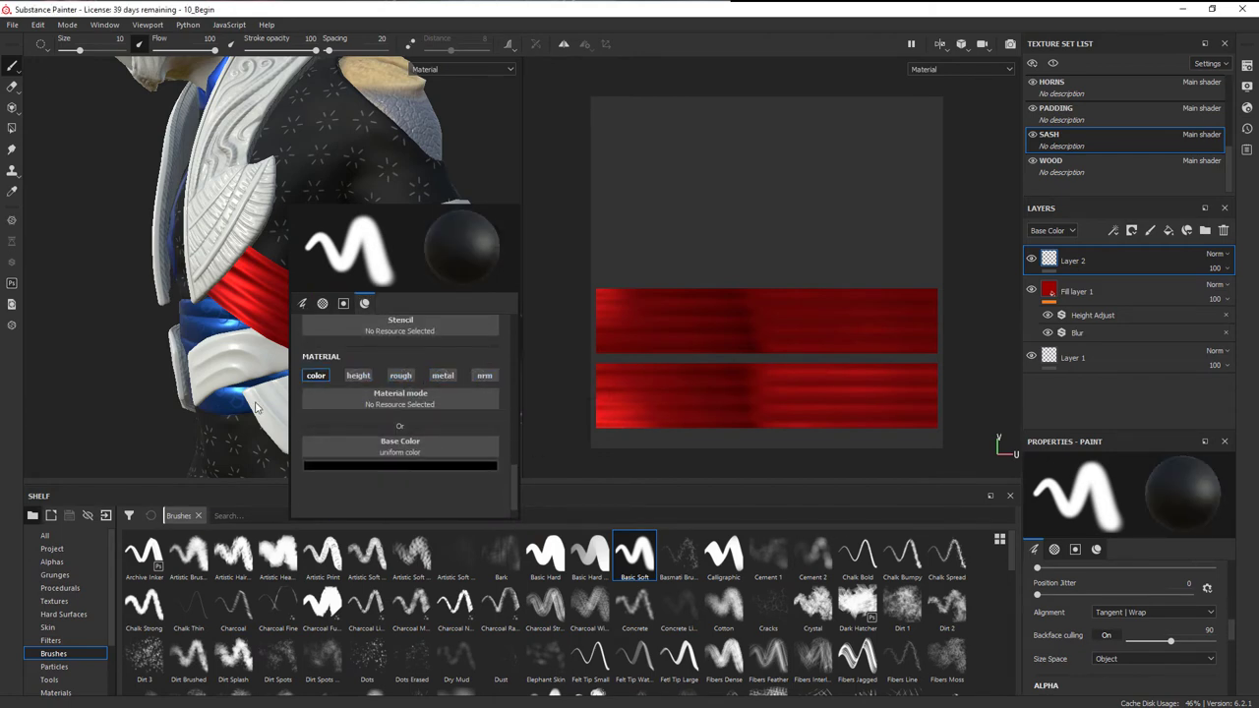
Turn on symmetry and paint black shading on the sash where it emerges from the vest and at the hip knot
{"action": "left_click_drag", "start_coordinate": [230, 307], "coordinate": [263, 298], "text": "alt"}
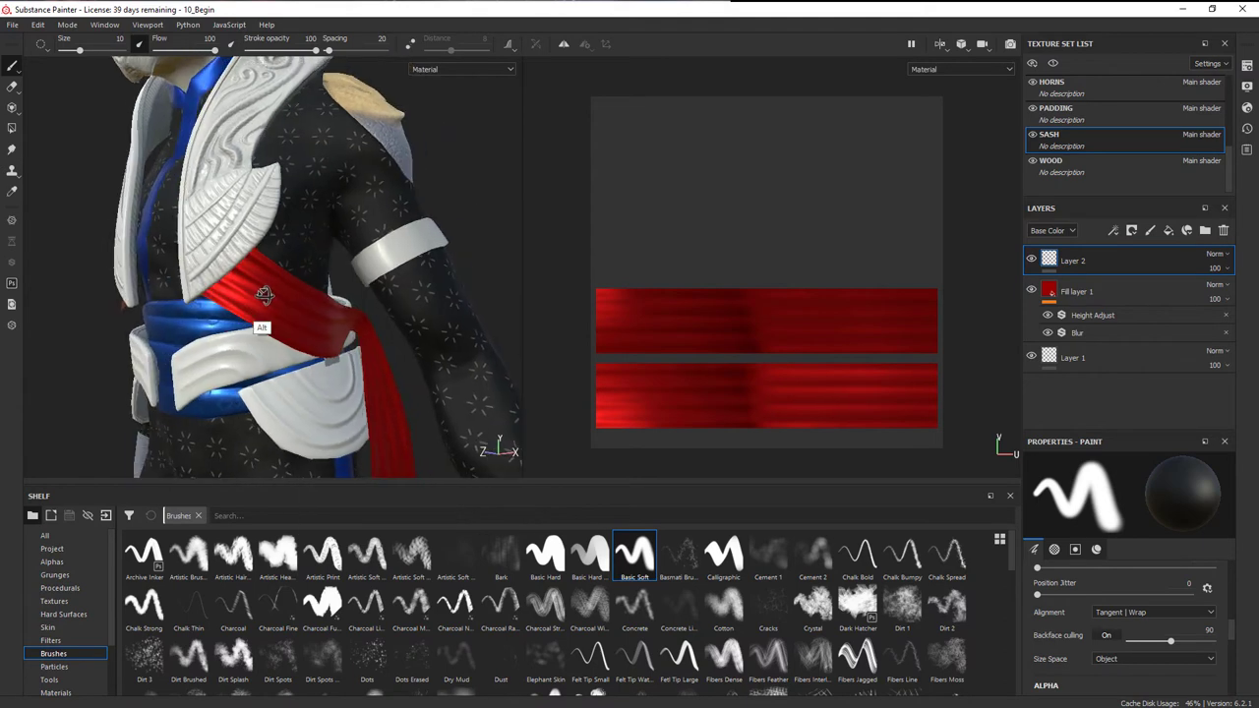
{"action": "left_click", "coordinate": [561, 45]}
{"action": "left_click_drag", "start_coordinate": [232, 278], "coordinate": [204, 299]}
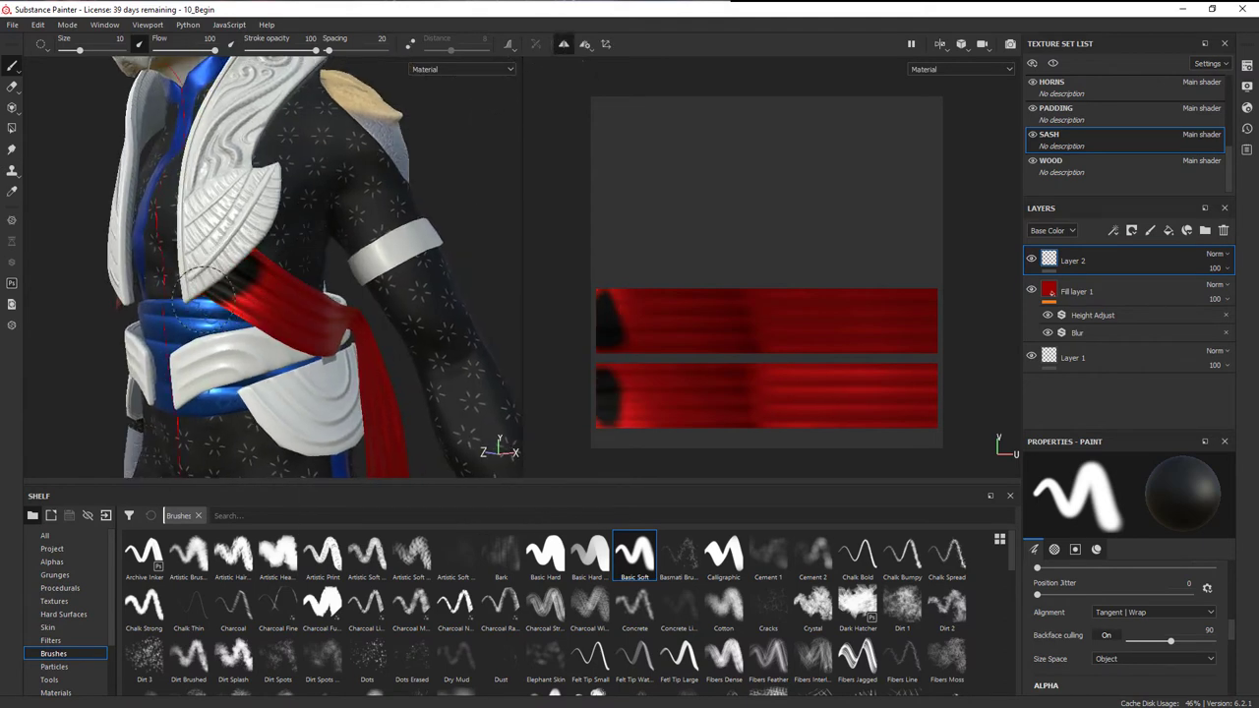
{"action": "mouse_move", "coordinate": [356, 339]}
{"action": "left_mouse_down", "text": "alt"}
{"action": "mouse_move", "coordinate": [292, 345]}
{"action": "mouse_move", "coordinate": [357, 320]}
{"action": "mouse_move", "coordinate": [391, 345]}
{"action": "left_mouse_up", "text": "alt"}
Add a Blur filter to the painted shading layer and set its blur intensity to about 12.2
{"action": "left_click", "coordinate": [1113, 230]}
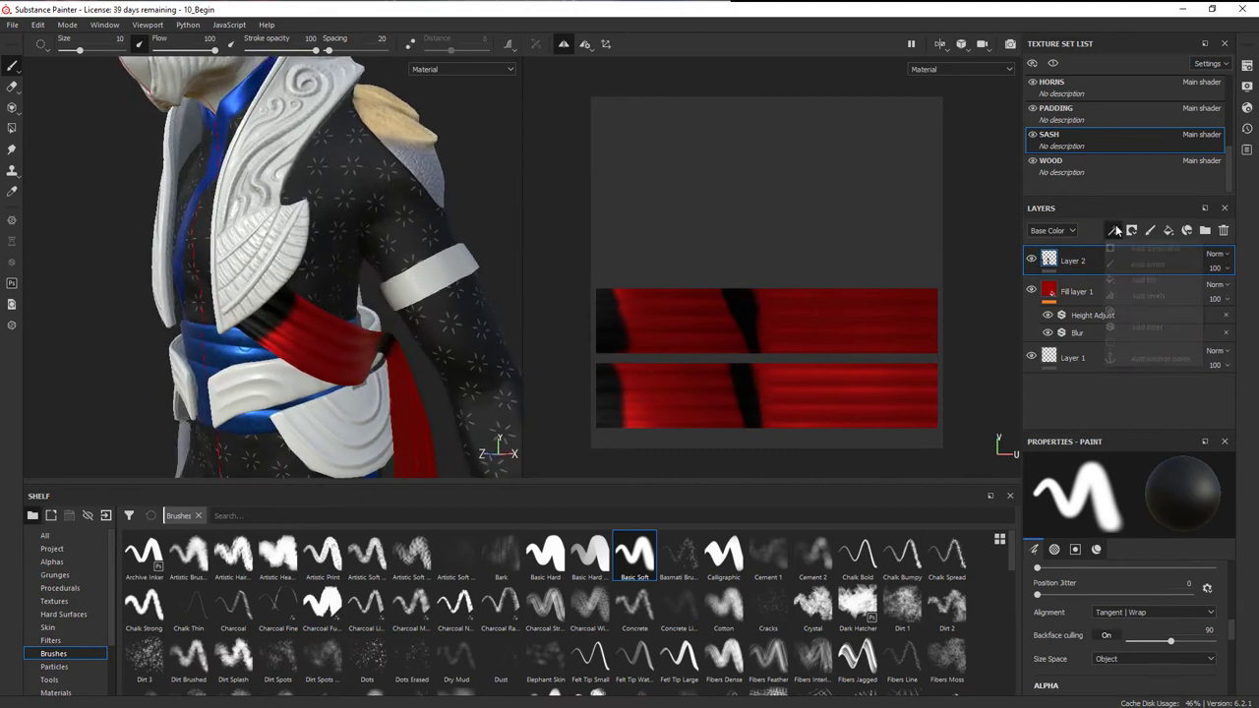
{"action": "left_click", "coordinate": [1154, 326]}
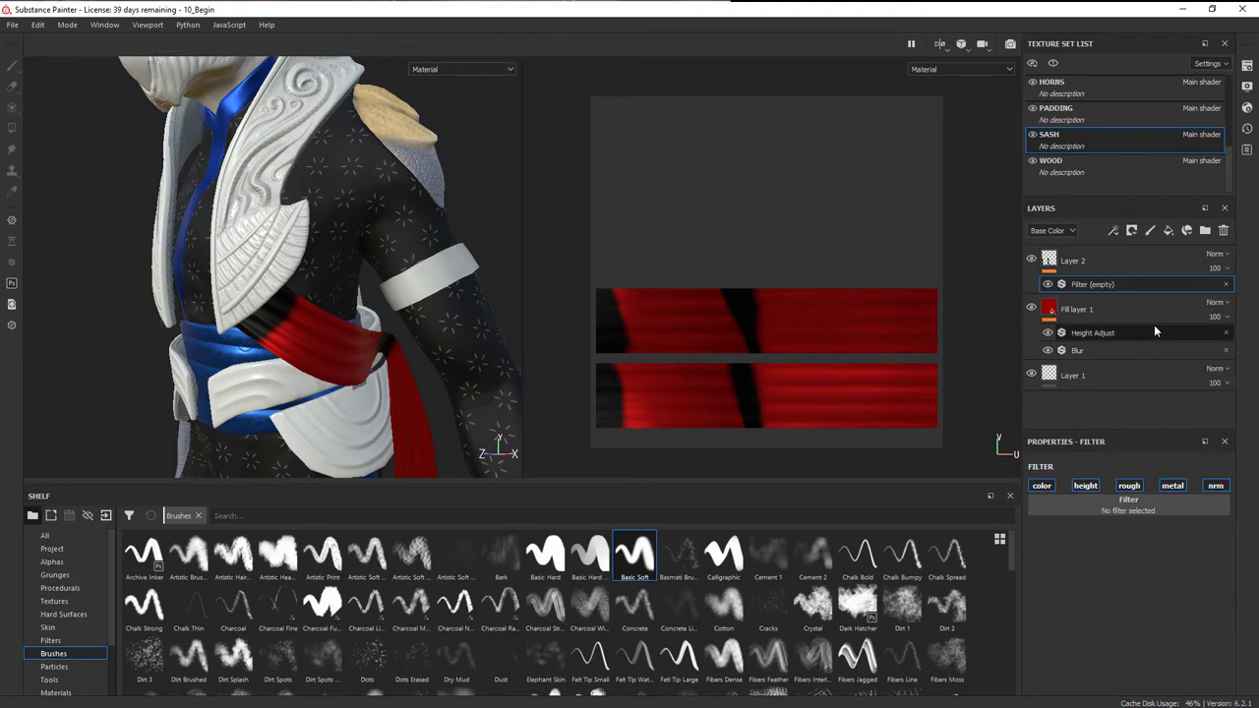
{"action": "left_click", "coordinate": [1113, 507]}
{"action": "left_click", "coordinate": [1092, 549]}
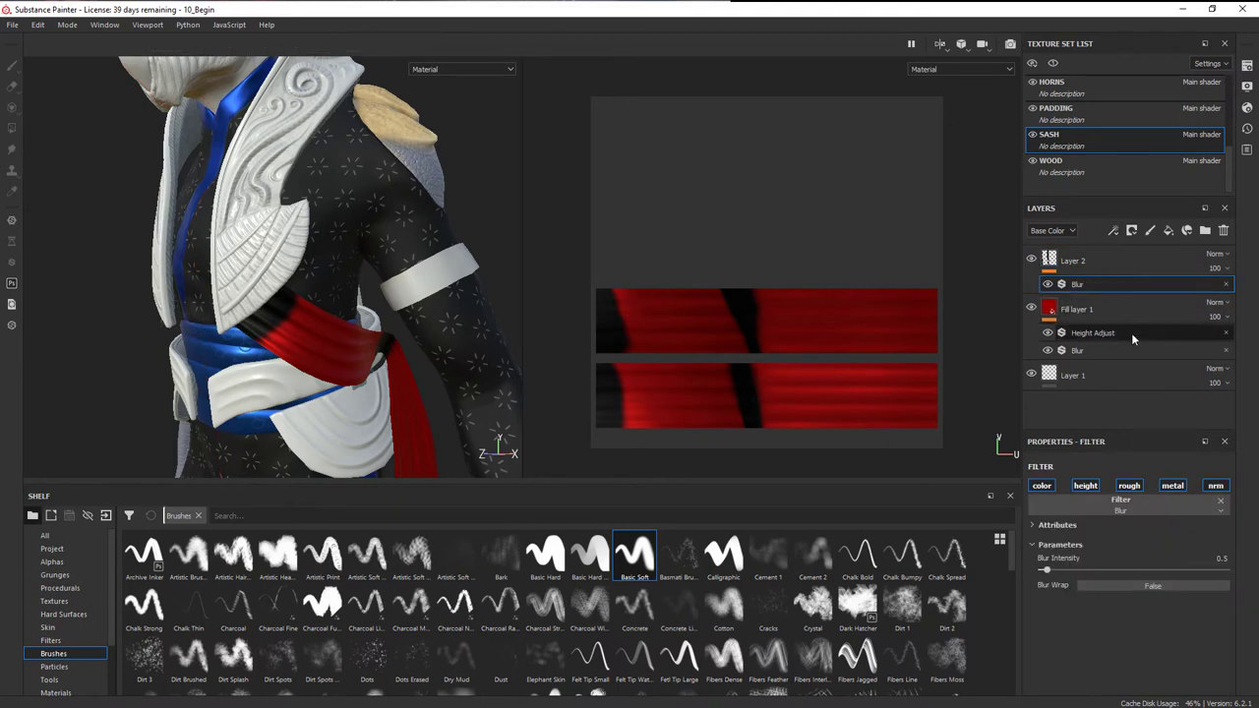
{"action": "left_click_drag", "start_coordinate": [1076, 569], "coordinate": [1177, 565]}
{"action": "left_click_drag", "start_coordinate": [380, 340], "coordinate": [433, 354], "text": "alt"}
{"action": "right_click_drag", "start_coordinate": [433, 354], "coordinate": [772, 455], "text": "alt"}
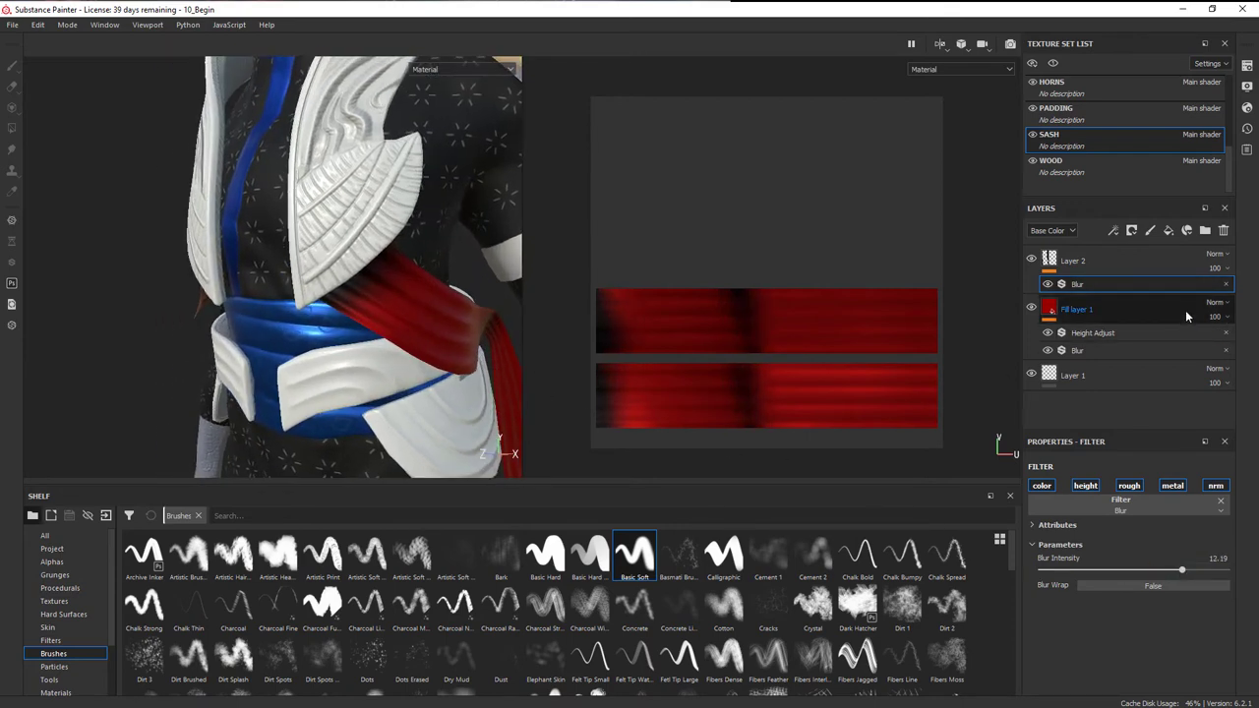
Lower the painted shading layer's opacity to 57 and compare the sash with and without it
{"action": "mouse_move", "coordinate": [509, 329]}
{"action": "left_mouse_down", "text": "alt"}
{"action": "mouse_move", "coordinate": [456, 298]}
{"action": "mouse_move", "coordinate": [497, 316]}
{"action": "left_mouse_up", "text": "alt"}
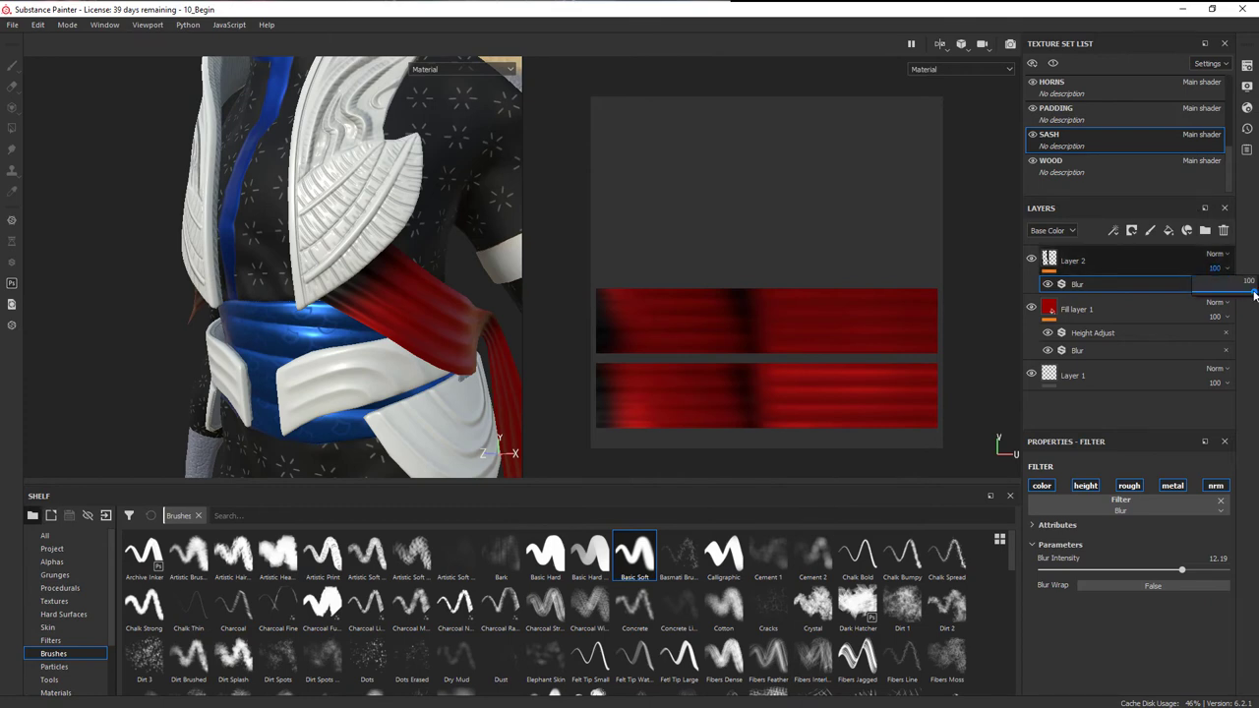
{"action": "left_click_drag", "start_coordinate": [1254, 292], "coordinate": [1247, 294]}
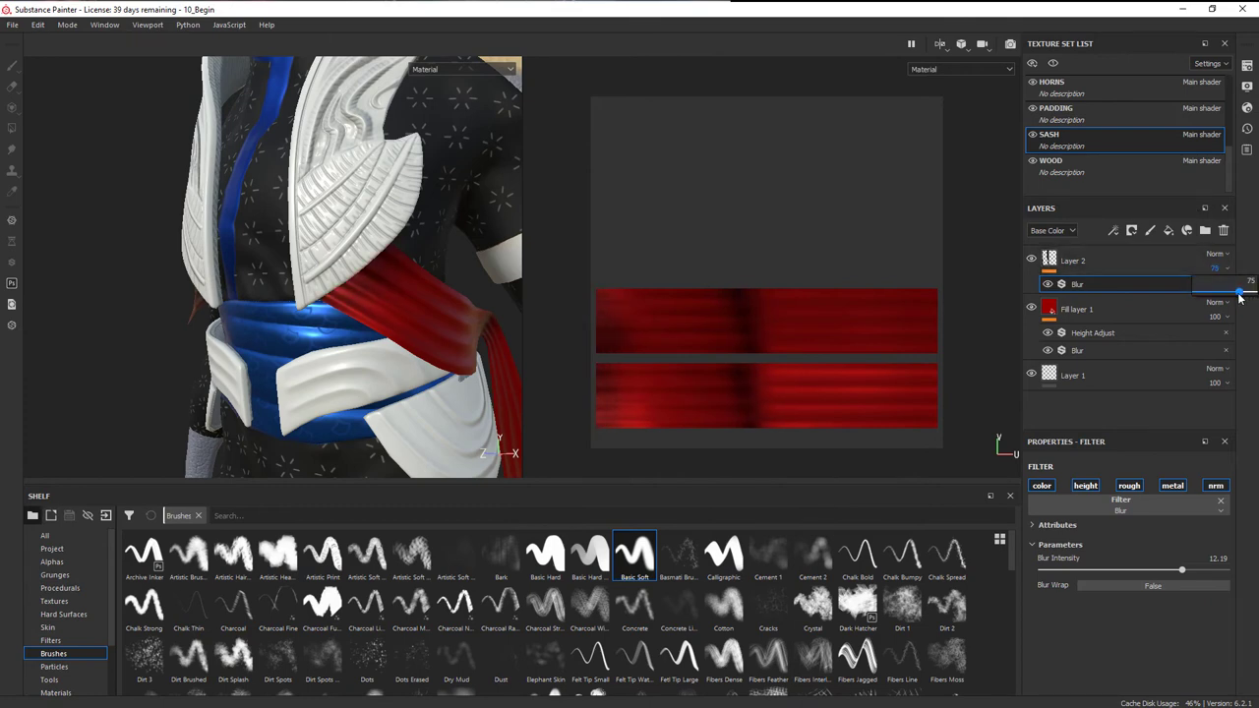
{"action": "scroll", "coordinate": [159, 274], "scroll_direction": "down", "scroll_amount": 3}
{"action": "left_click_drag", "start_coordinate": [159, 274], "coordinate": [196, 278], "text": "alt"}
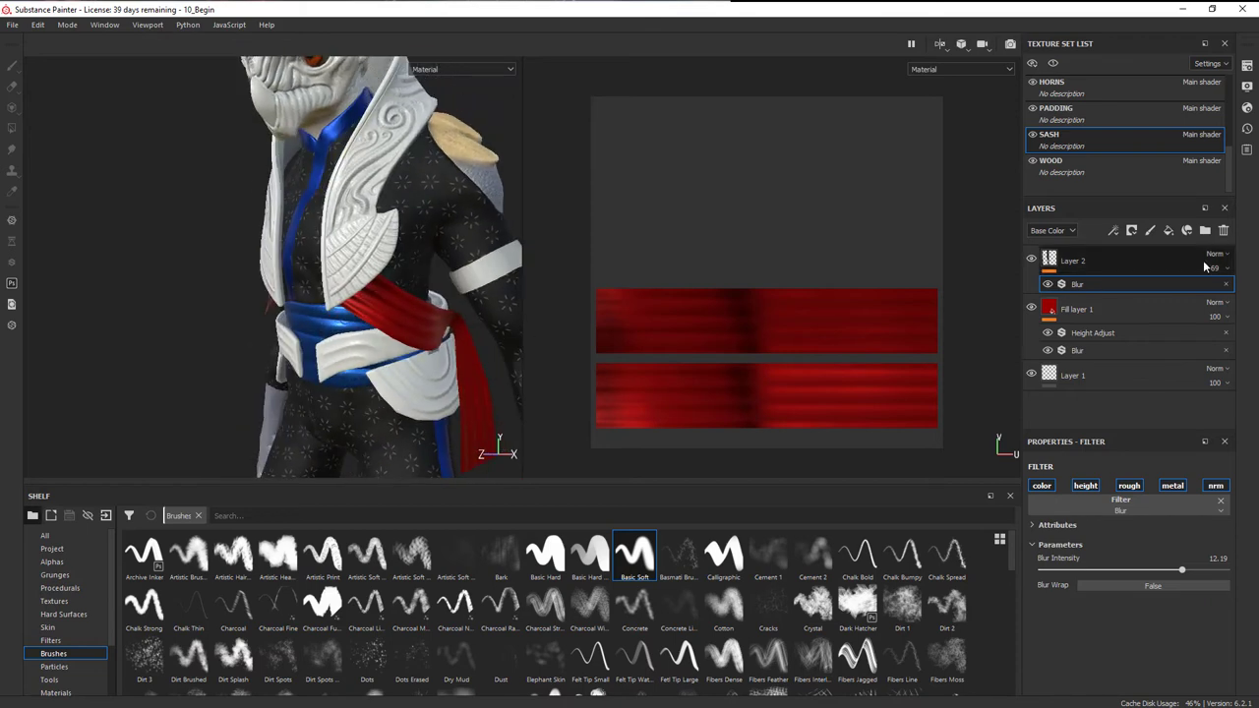
{"action": "left_click_drag", "start_coordinate": [1234, 293], "coordinate": [1230, 294]}
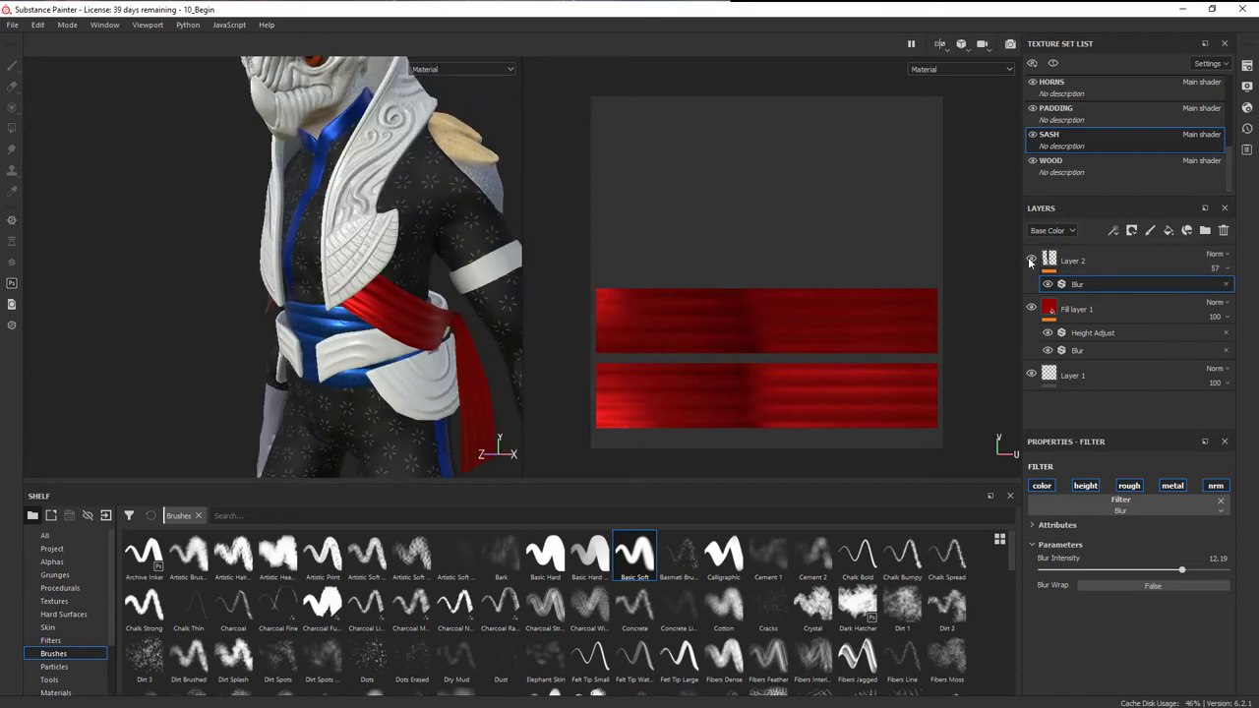
{"action": "left_click_drag", "start_coordinate": [160, 332], "coordinate": [344, 317], "text": "alt"}
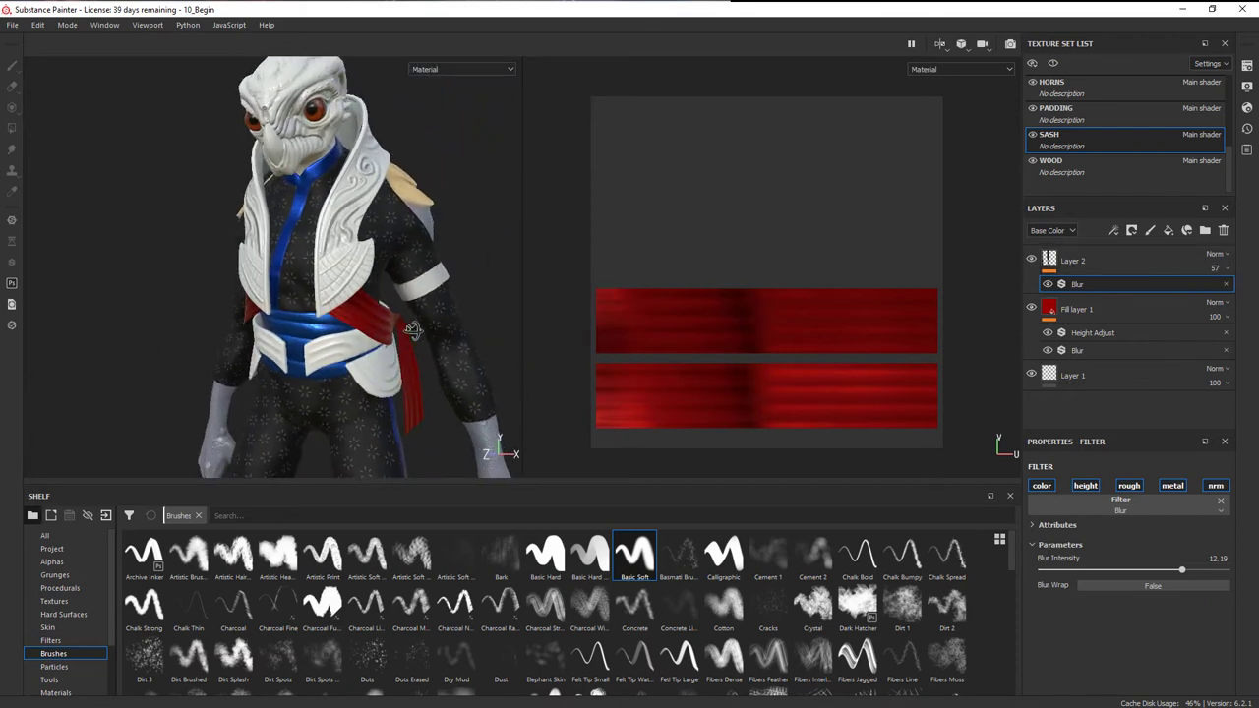
{"action": "scroll", "coordinate": [340, 310], "scroll_direction": "up", "scroll_amount": 3}
Paint more black shading on Layer 2 along the sash where it passes under the vest's edge
{"action": "left_click", "coordinate": [1050, 260]}
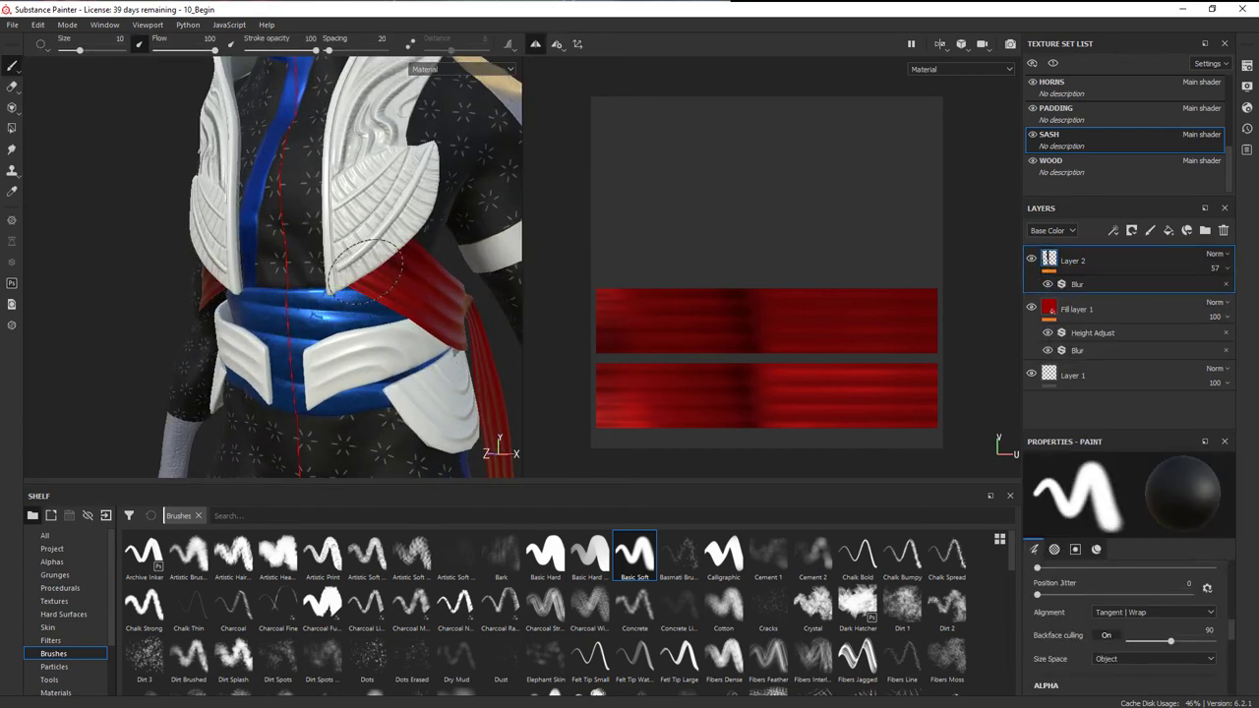
{"action": "left_click_drag", "start_coordinate": [418, 279], "coordinate": [388, 289], "text": "alt"}
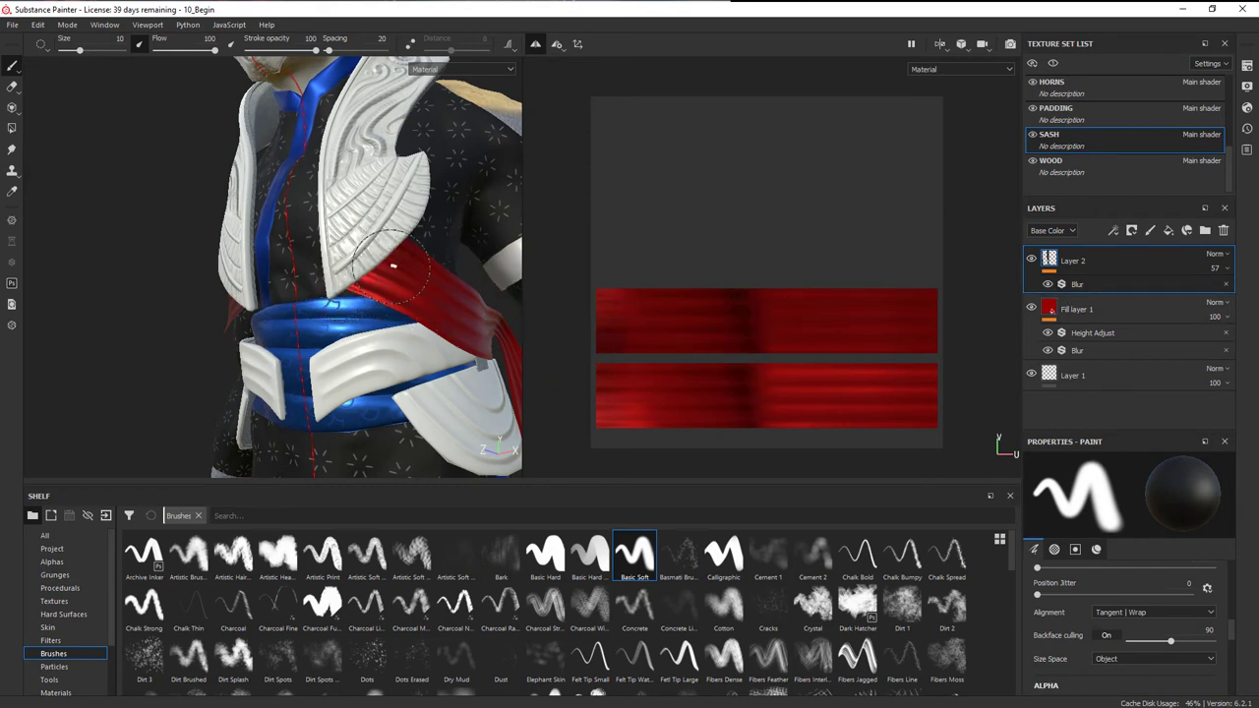
{"action": "mouse_move", "coordinate": [394, 272]}
{"action": "left_mouse_down", "text": "alt"}
{"action": "mouse_move", "coordinate": [365, 331]}
{"action": "mouse_move", "coordinate": [402, 273]}
{"action": "left_mouse_up", "text": "alt"}
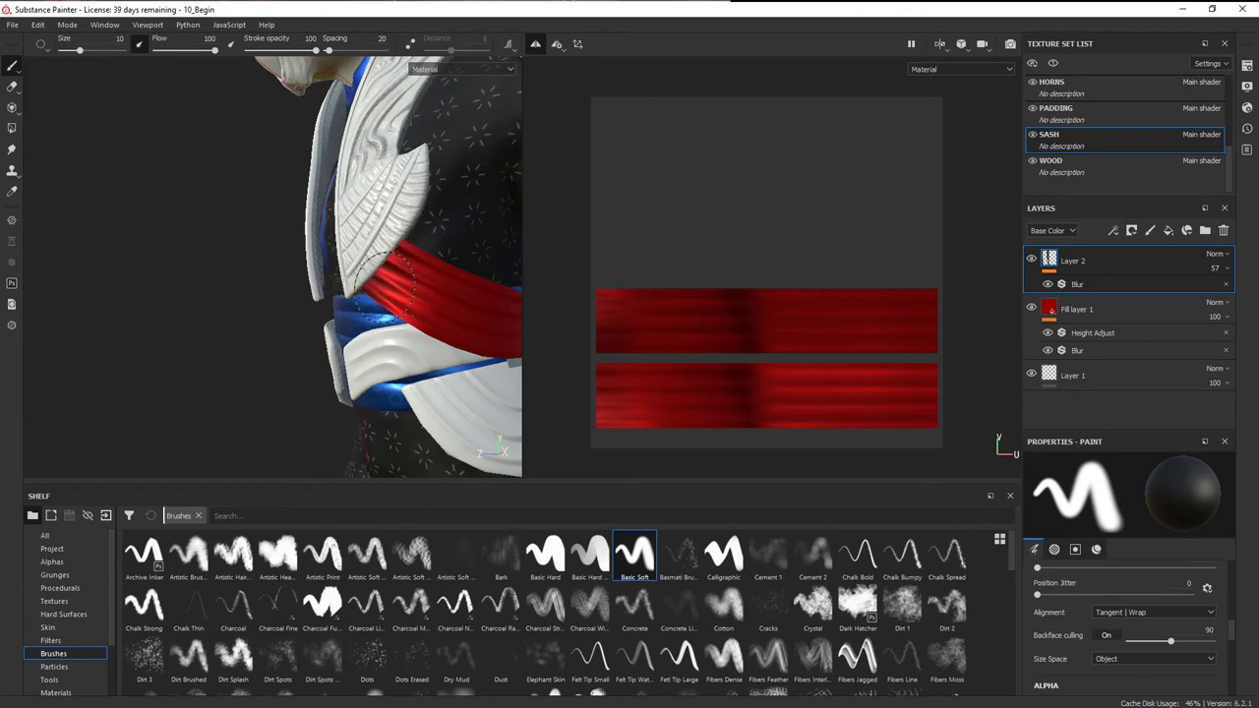
Make the hidden GOLD texture set visible on the character
{"action": "scroll", "coordinate": [400, 267], "scroll_direction": "down", "scroll_amount": 4}
{"action": "left_click_drag", "start_coordinate": [458, 385], "coordinate": [366, 323], "text": "alt"}
{"action": "right_click_drag", "start_coordinate": [366, 324], "coordinate": [374, 302], "text": "alt"}
{"action": "middle_click_drag", "start_coordinate": [374, 302], "coordinate": [336, 293], "text": "alt"}
{"action": "right_click_drag", "start_coordinate": [335, 293], "coordinate": [379, 330], "text": "alt"}
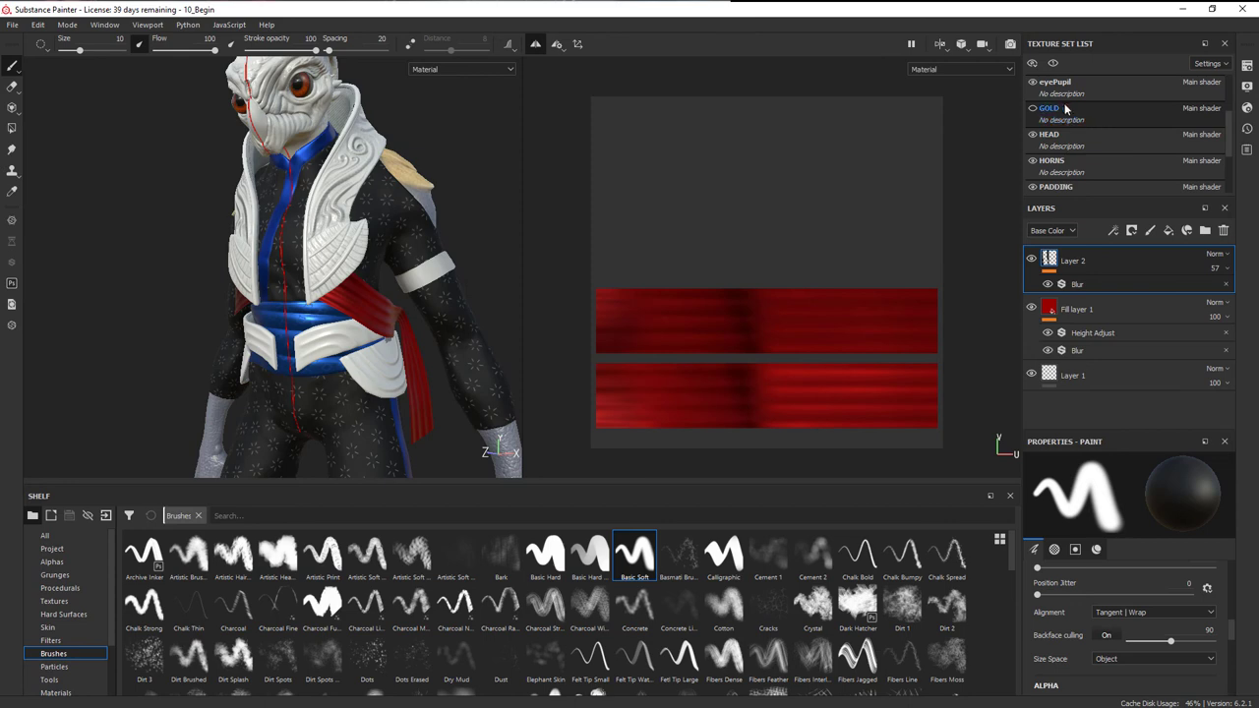
{"action": "left_click", "coordinate": [1035, 109]}
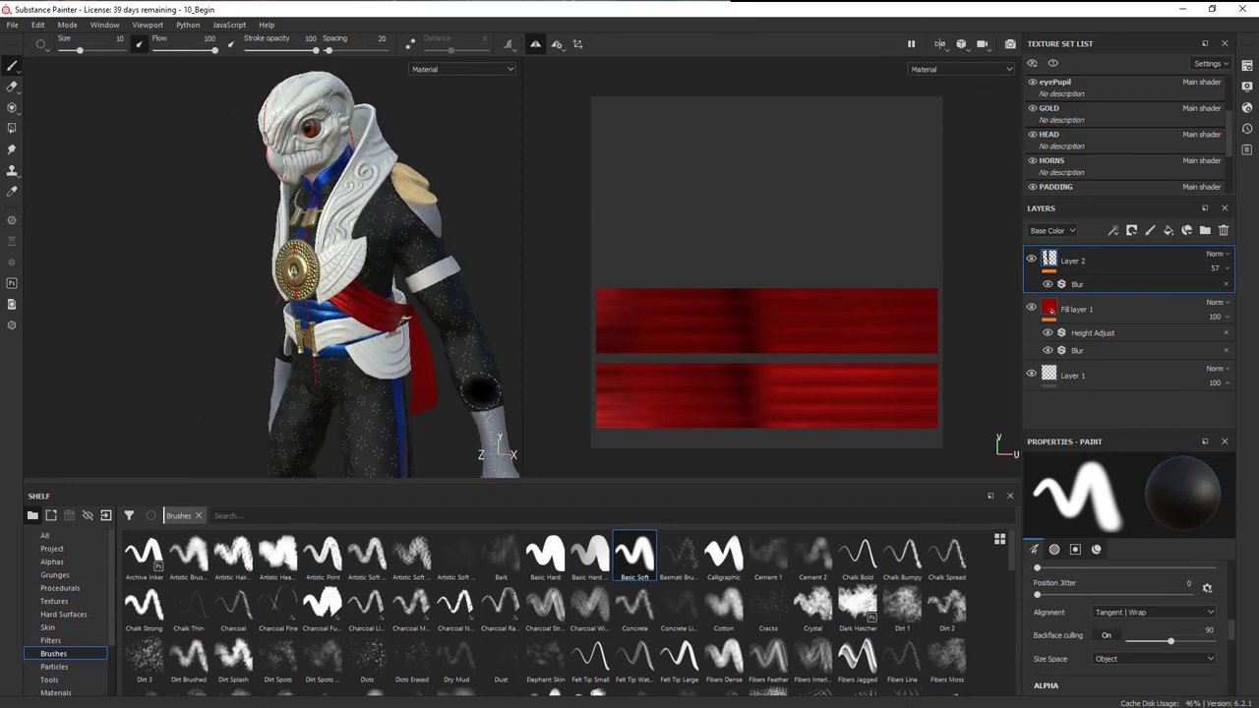
Examine the character's head, gold ornaments, sash and full body to review the materials together
{"action": "middle_click_drag", "start_coordinate": [500, 317], "coordinate": [429, 251], "text": "alt"}
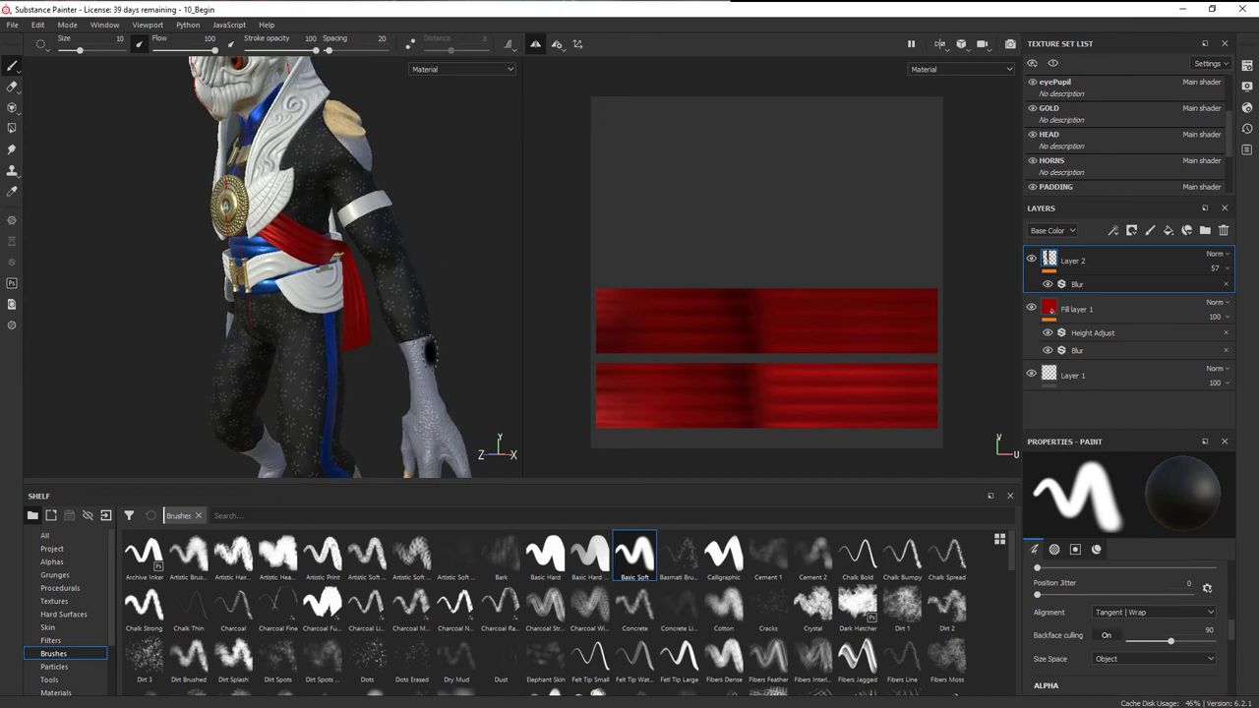
{"action": "middle_click_drag", "start_coordinate": [386, 205], "coordinate": [444, 340], "text": "alt"}
{"action": "middle_click_drag", "start_coordinate": [419, 230], "coordinate": [458, 314], "text": "alt"}
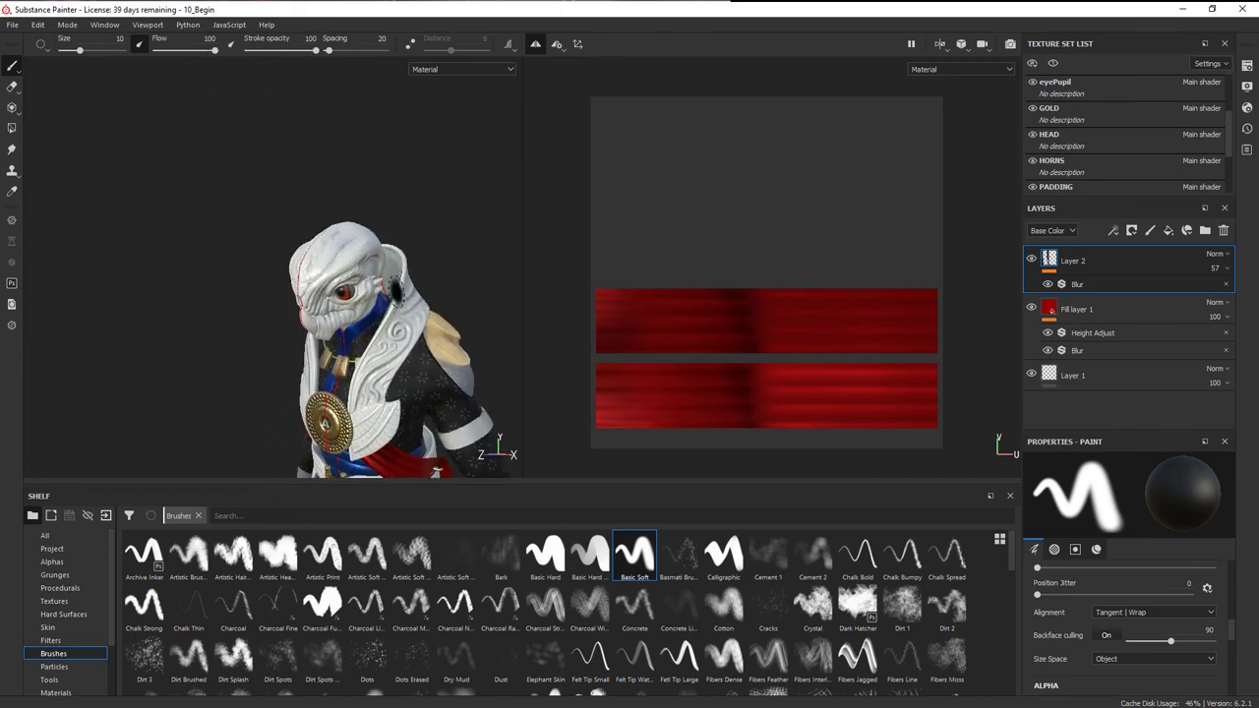
{"action": "right_click_drag", "start_coordinate": [458, 315], "coordinate": [414, 315], "text": "alt"}
{"action": "left_click_drag", "start_coordinate": [413, 314], "coordinate": [457, 316], "text": "alt"}
{"action": "mouse_move", "coordinate": [360, 224]}
{"action": "left_mouse_down", "text": "alt"}
{"action": "mouse_move", "coordinate": [443, 374]}
{"action": "mouse_move", "coordinate": [497, 386]}
{"action": "mouse_move", "coordinate": [277, 338]}
{"action": "mouse_move", "coordinate": [400, 339]}
{"action": "mouse_move", "coordinate": [423, 315]}
{"action": "mouse_move", "coordinate": [359, 327]}
{"action": "mouse_move", "coordinate": [393, 325]}
{"action": "left_mouse_up", "text": "alt"}
{"action": "right_click_drag", "start_coordinate": [325, 325], "coordinate": [572, 338], "text": "alt"}
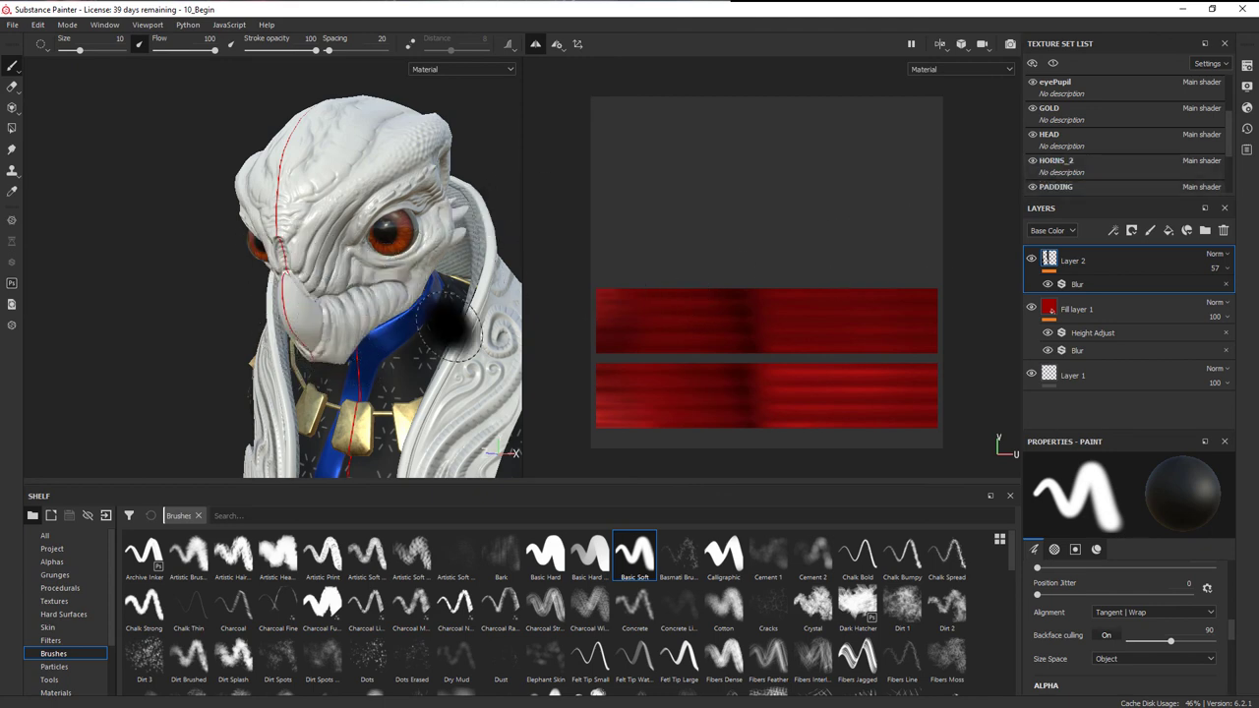
{"action": "scroll", "coordinate": [477, 295], "scroll_direction": "down", "scroll_amount": 5}
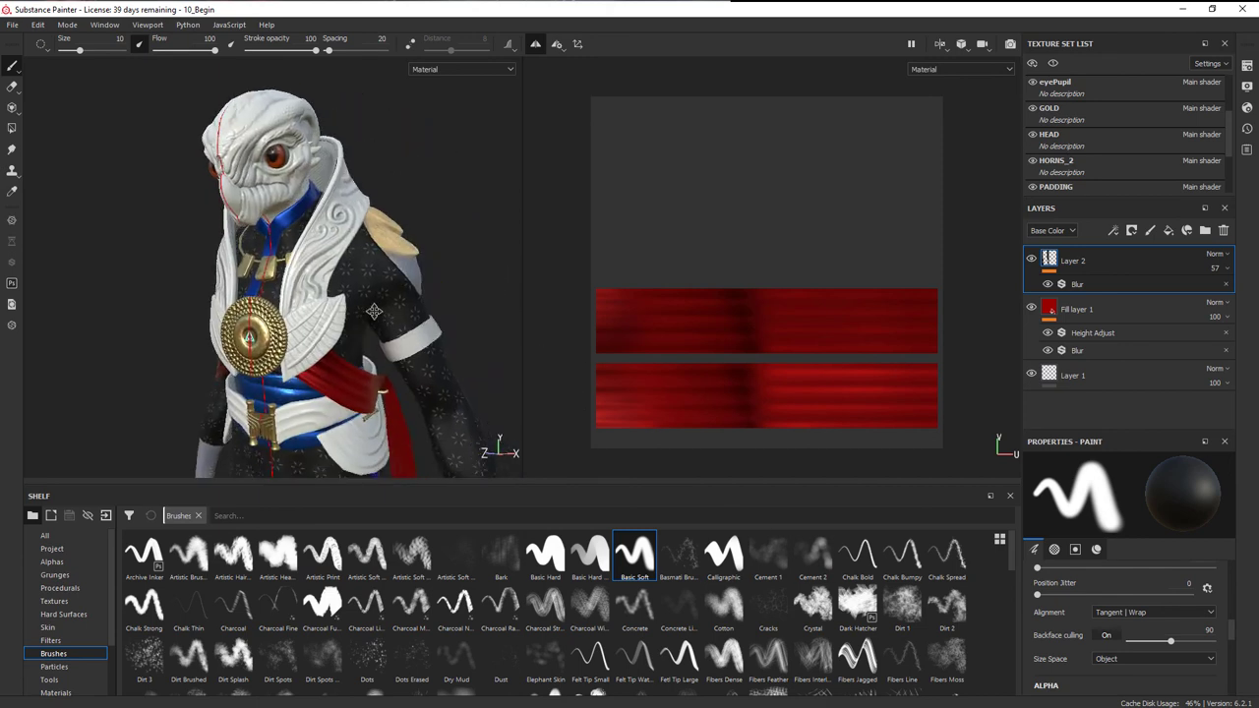
{"action": "middle_click_drag", "start_coordinate": [310, 212], "coordinate": [377, 321], "text": "alt"}
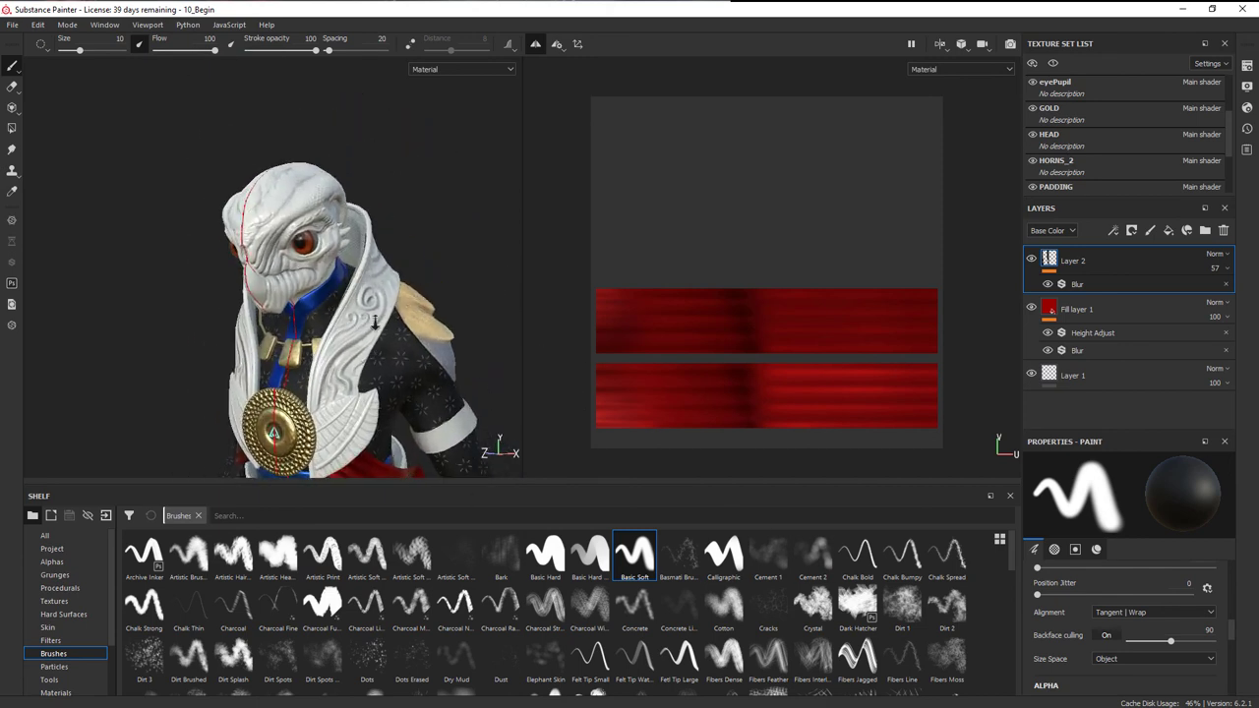
{"action": "scroll", "coordinate": [382, 305], "scroll_direction": "up", "scroll_amount": 3}
{"action": "left_click_drag", "start_coordinate": [278, 260], "coordinate": [374, 288], "text": "alt"}
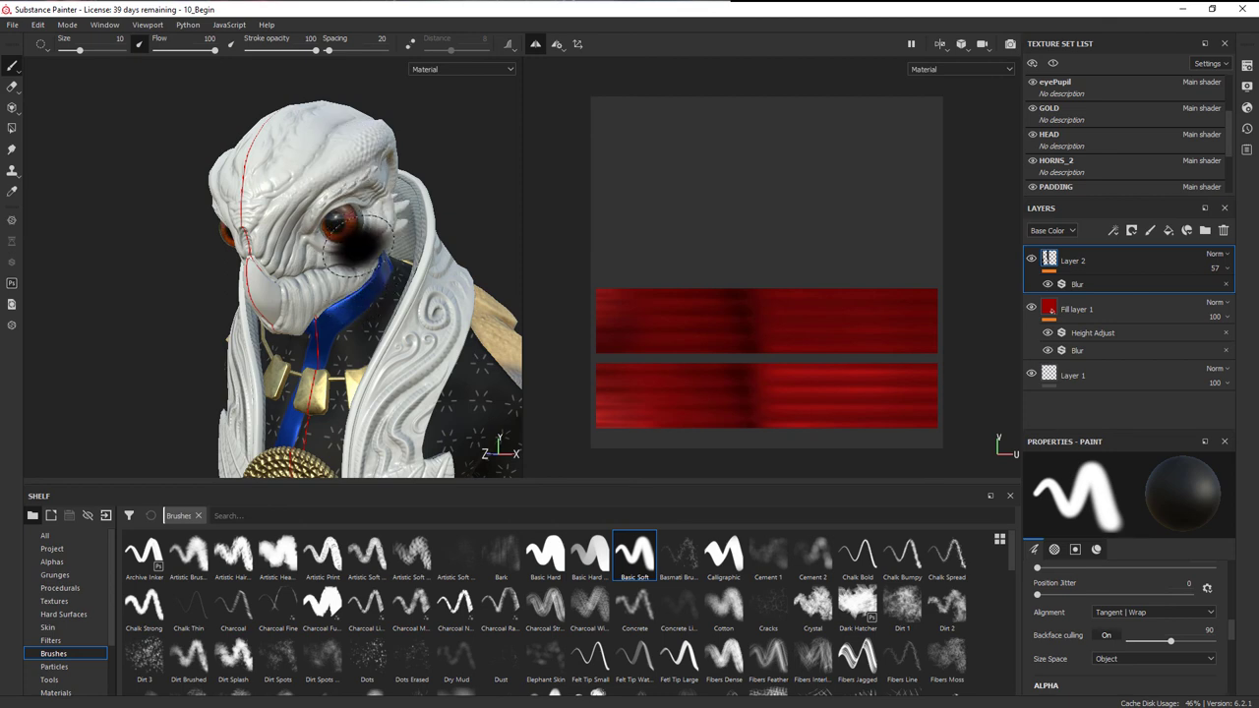
{"action": "right_click_drag", "start_coordinate": [424, 305], "coordinate": [274, 300], "text": "alt"}
{"action": "middle_click_drag", "start_coordinate": [278, 315], "coordinate": [273, 242], "text": "alt"}
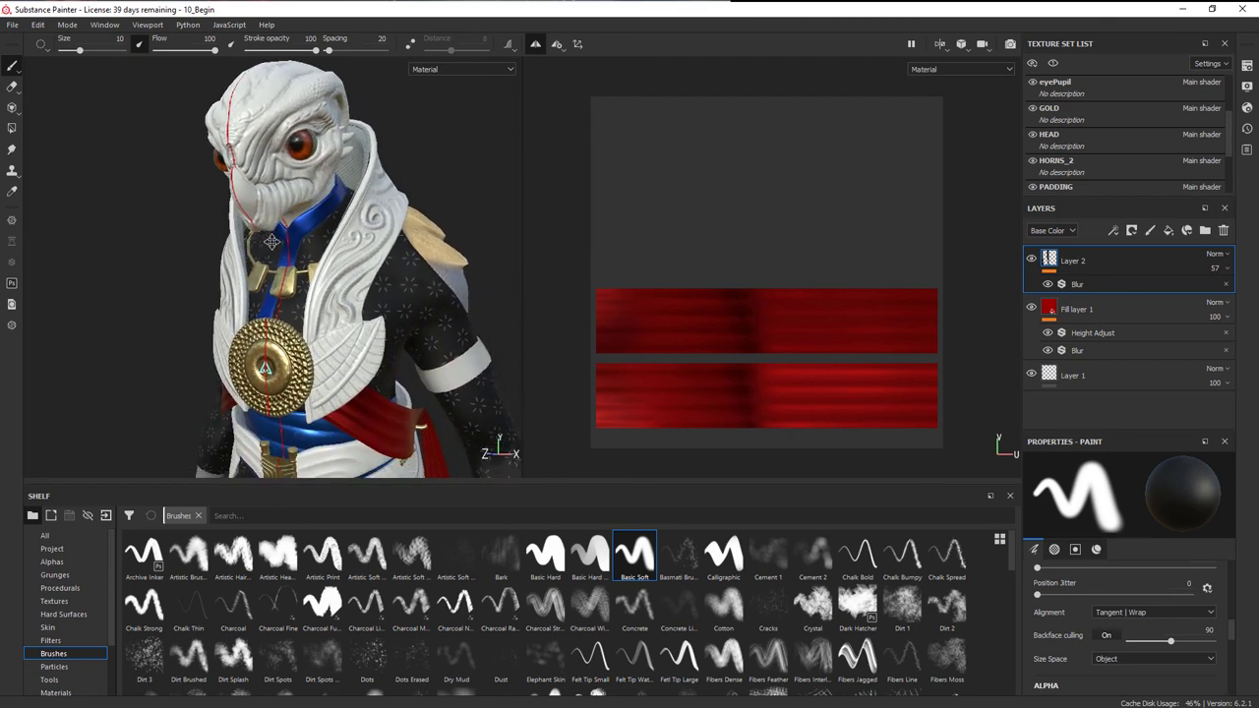
{"action": "right_click_drag", "start_coordinate": [379, 340], "coordinate": [308, 348], "text": "alt"}
{"action": "middle_click_drag", "start_coordinate": [341, 302], "coordinate": [291, 242], "text": "alt"}
{"action": "right_click_drag", "start_coordinate": [409, 327], "coordinate": [361, 334], "text": "alt"}
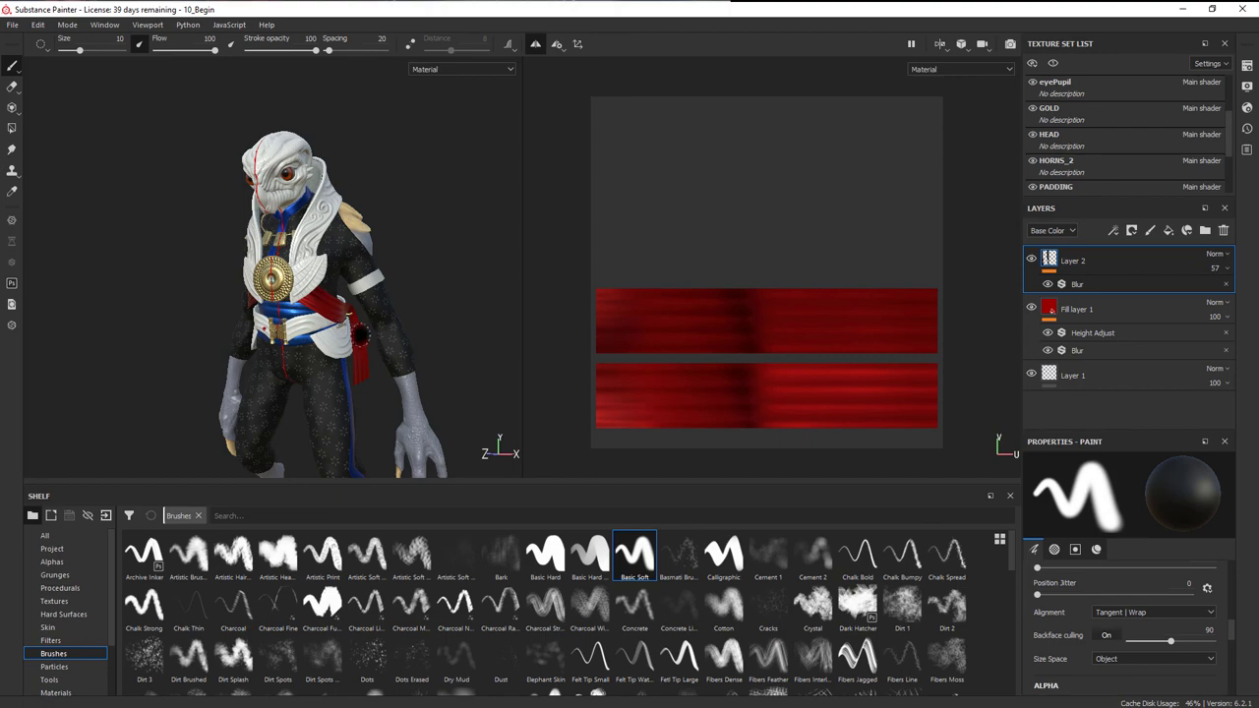